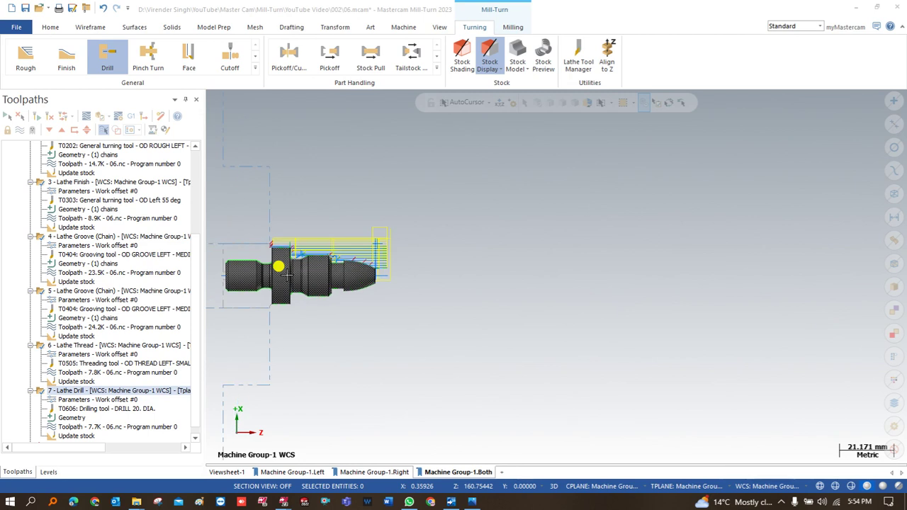
Rename the toolpath group holding the seven lathe operations as "Left Spindle Operactions" and collapse it.
scroll(287, 276, "down", 2)
scroll(287, 277, "down", 1)
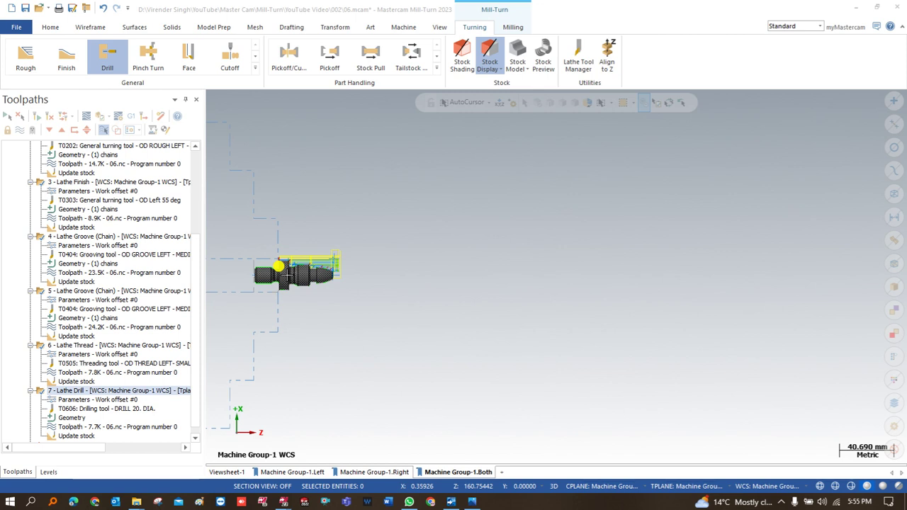
left_click_drag(197, 269, 208, 162)
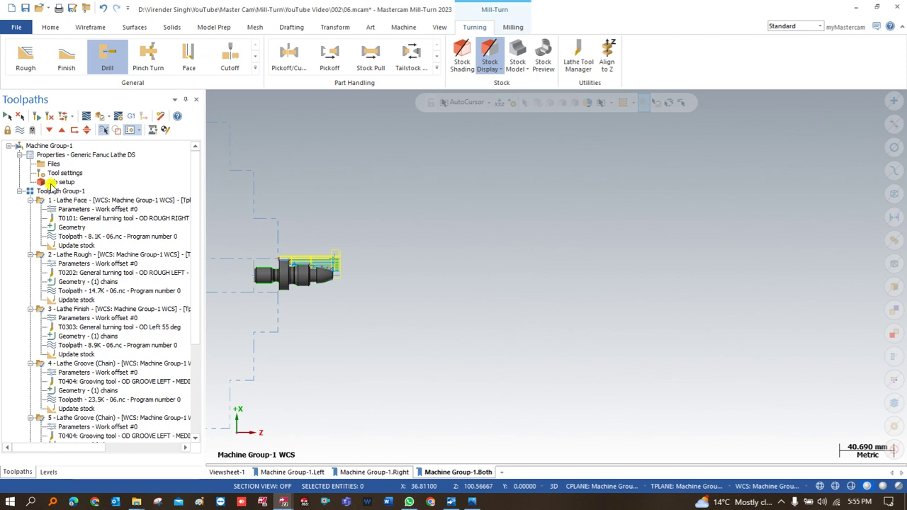
left_click(21, 191)
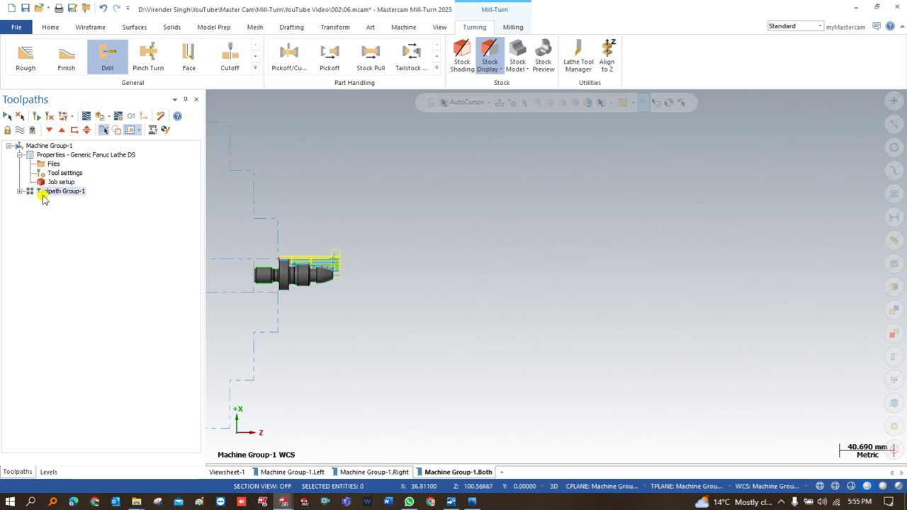
scroll(305, 266, "up", 3)
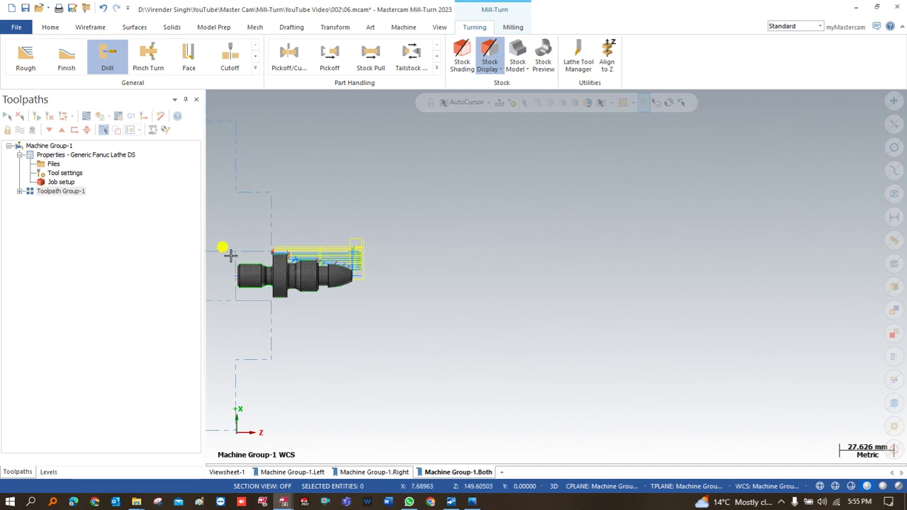
left_click(20, 192)
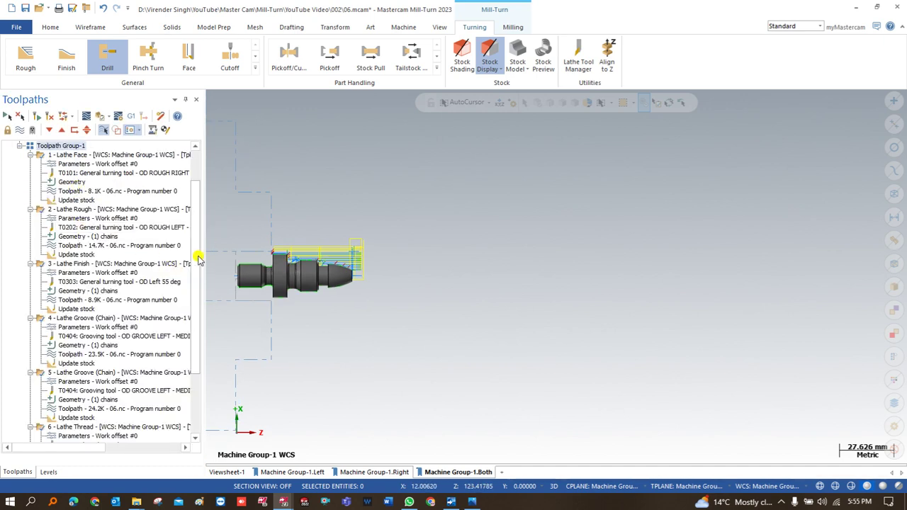
left_click_drag(196, 257, 201, 194)
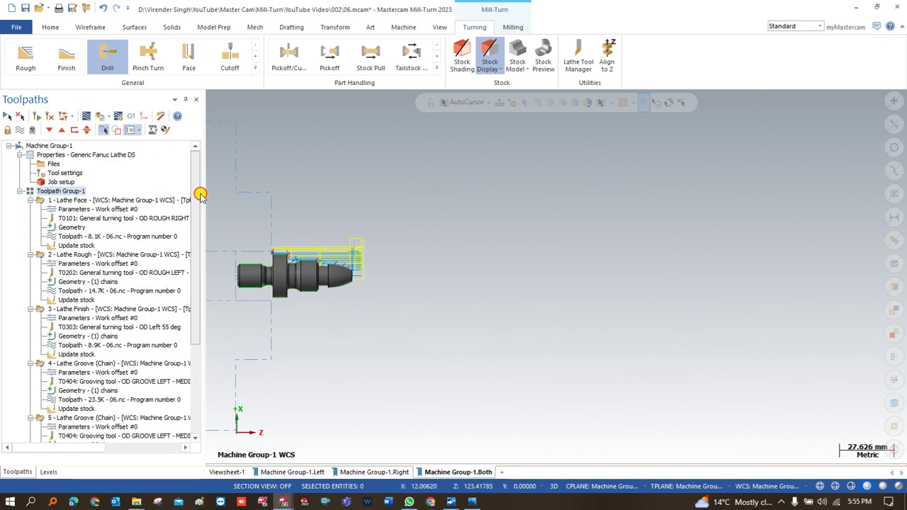
left_click(62, 191)
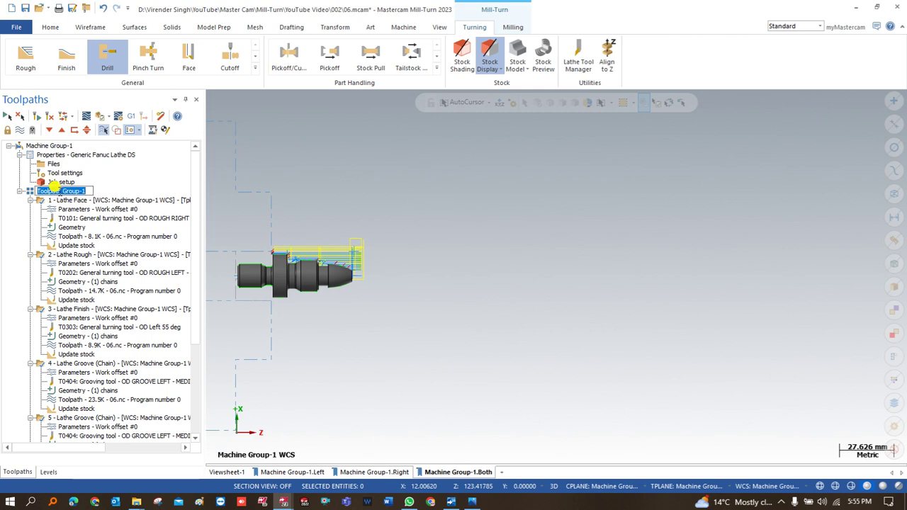
type("Turn")
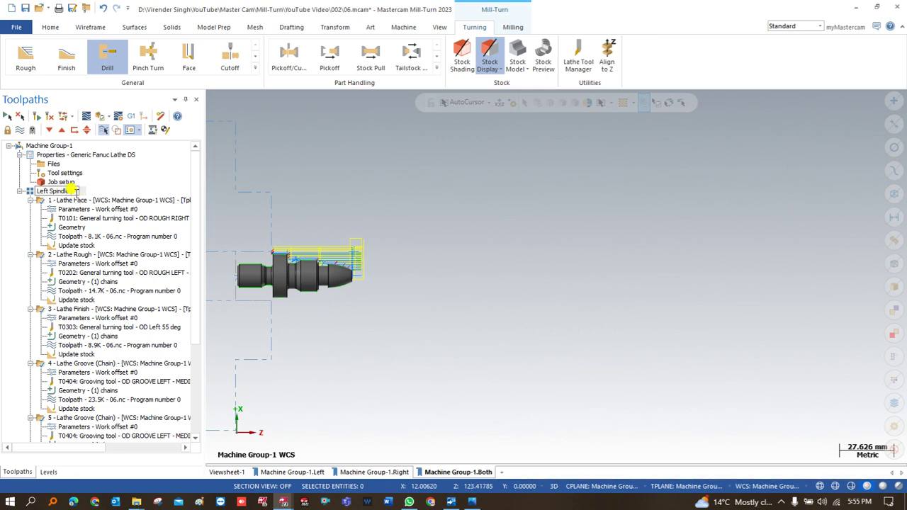
type("er")
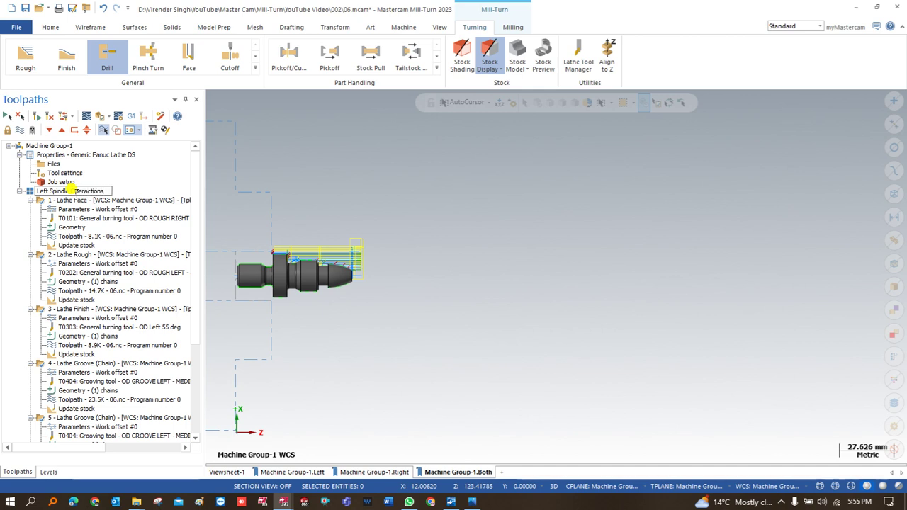
left_click(21, 191)
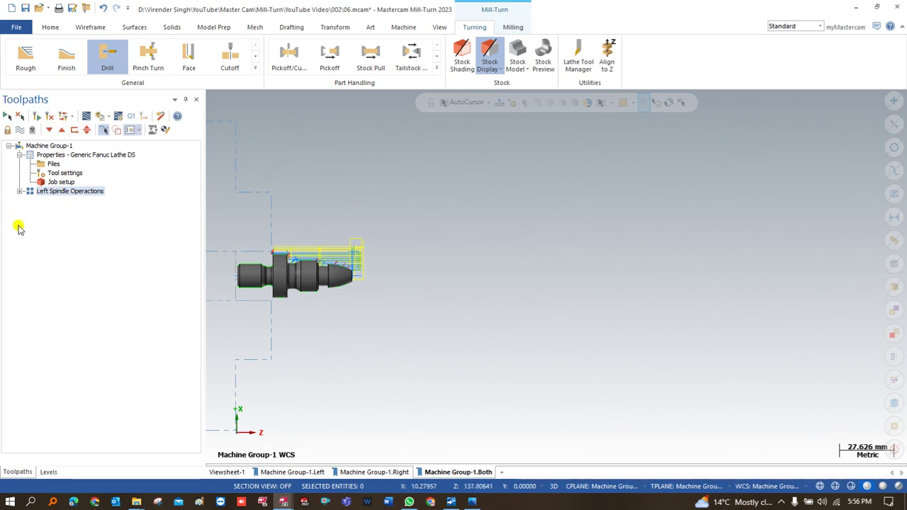
Add an automated Pickoff with the Pickoff Sync Upper Stream strategy after the left spindle operations.
scroll(269, 234, "down", 4)
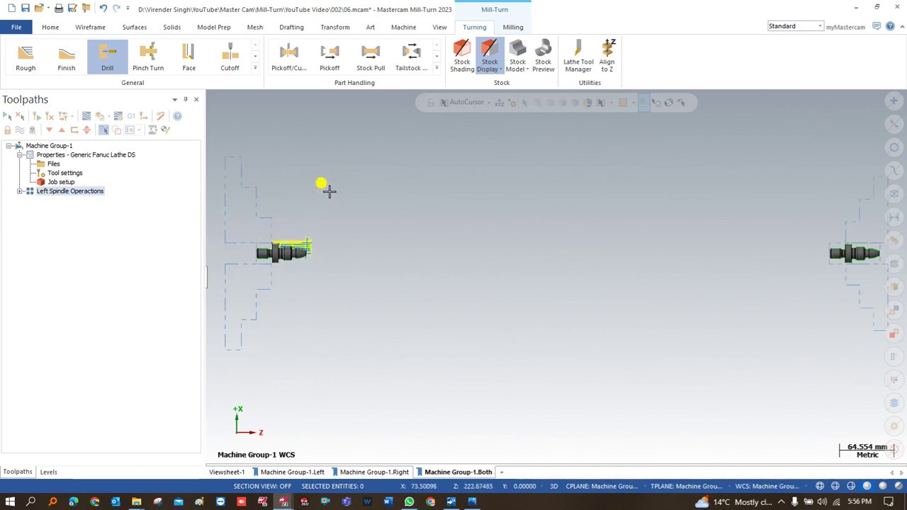
scroll(650, 246, "down", 2)
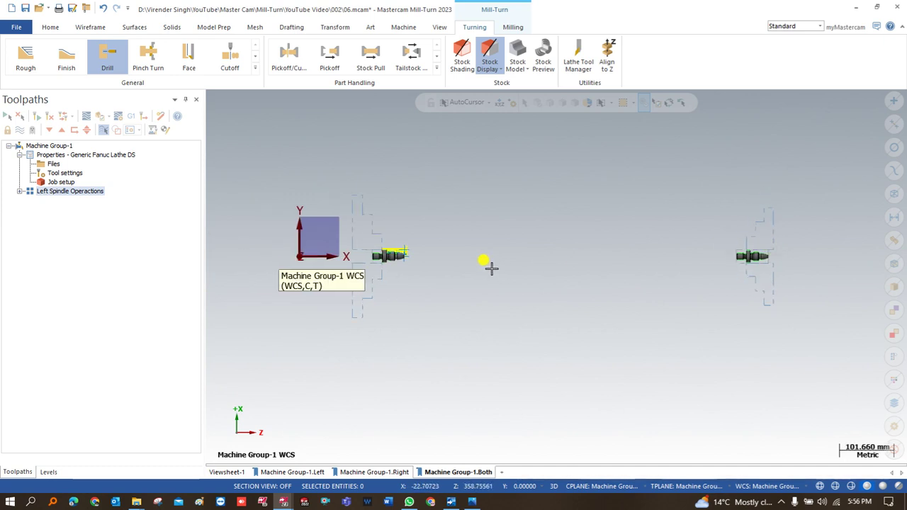
left_click(436, 67)
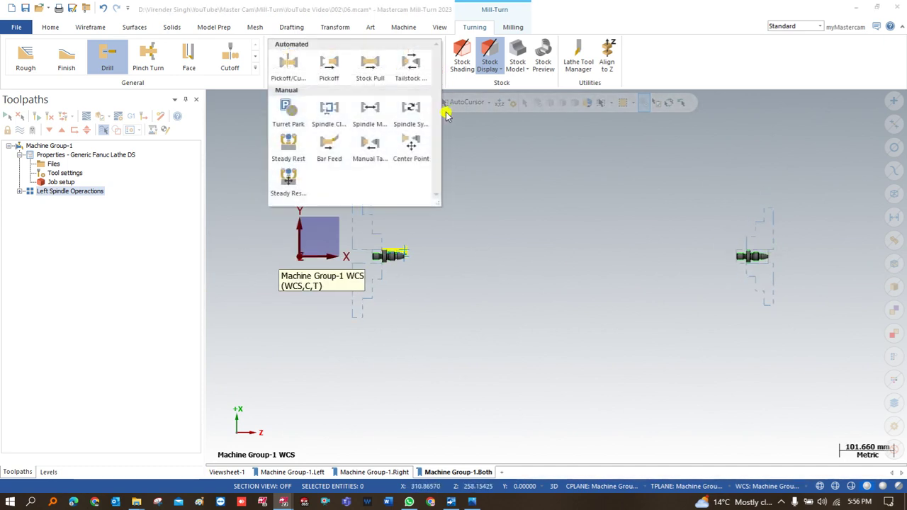
left_click(513, 200)
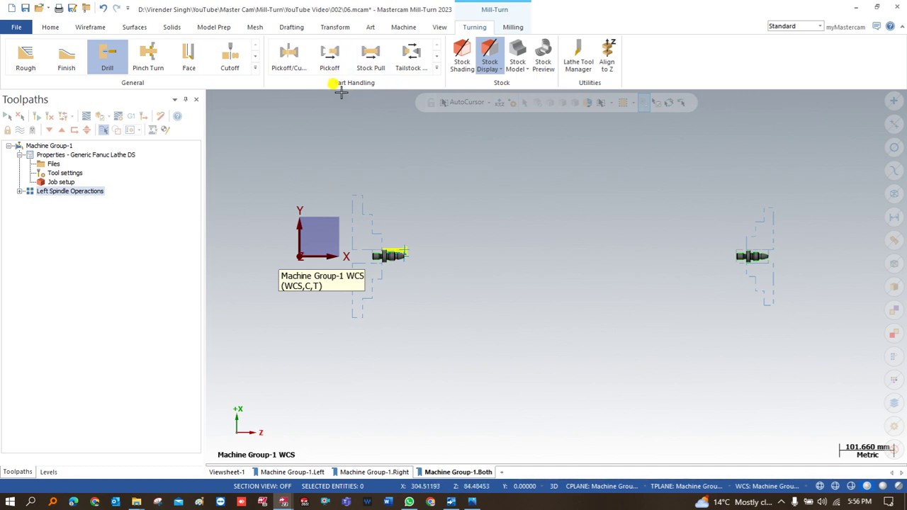
left_click(438, 68)
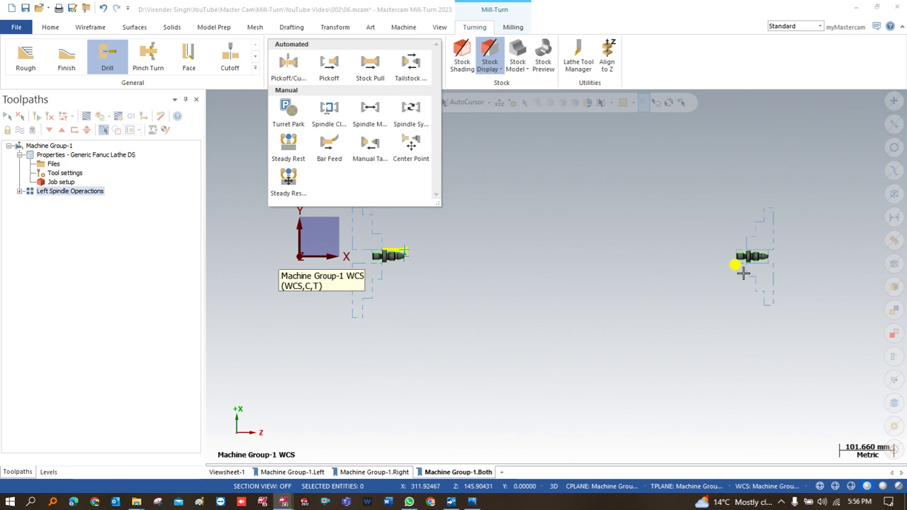
left_click(333, 74)
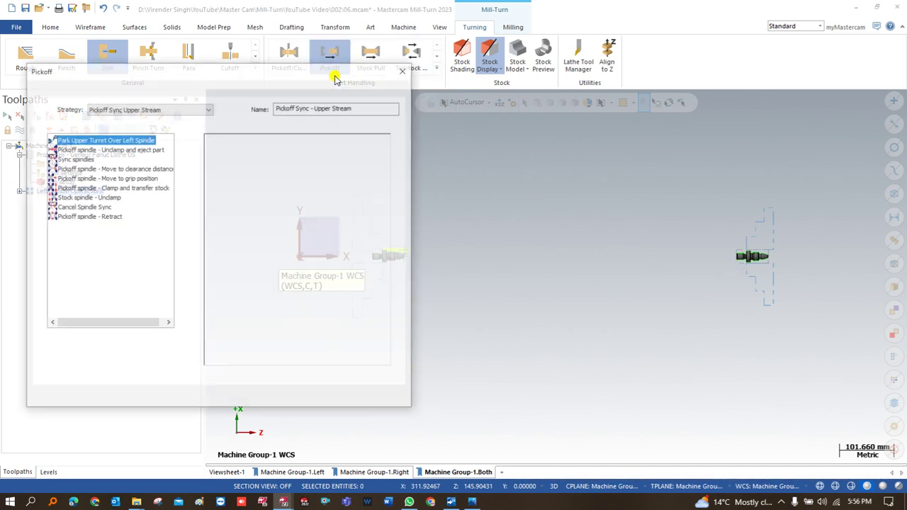
left_click(325, 402)
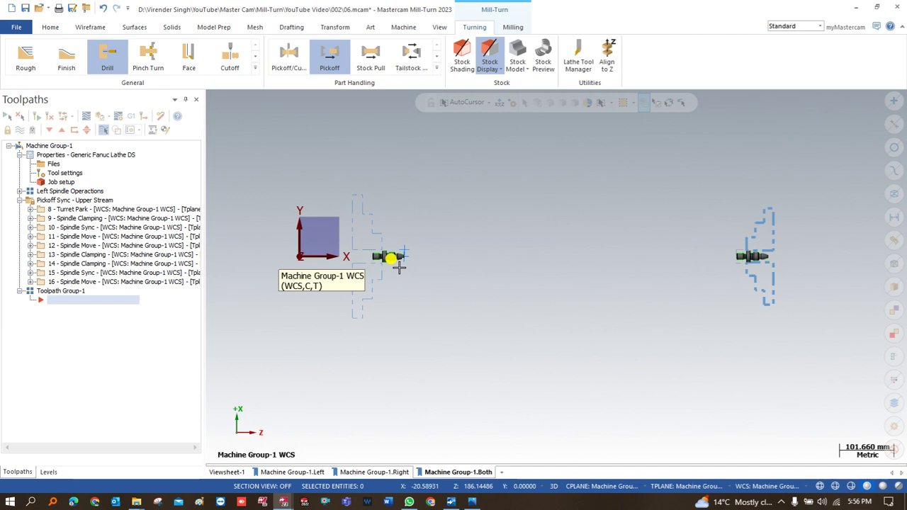
Examine how the transferred part and its remaining stock sit in the pickoff spindle's jaws.
scroll(397, 271, "up", 3)
scroll(397, 266, "down", 2)
scroll(730, 263, "up", 10)
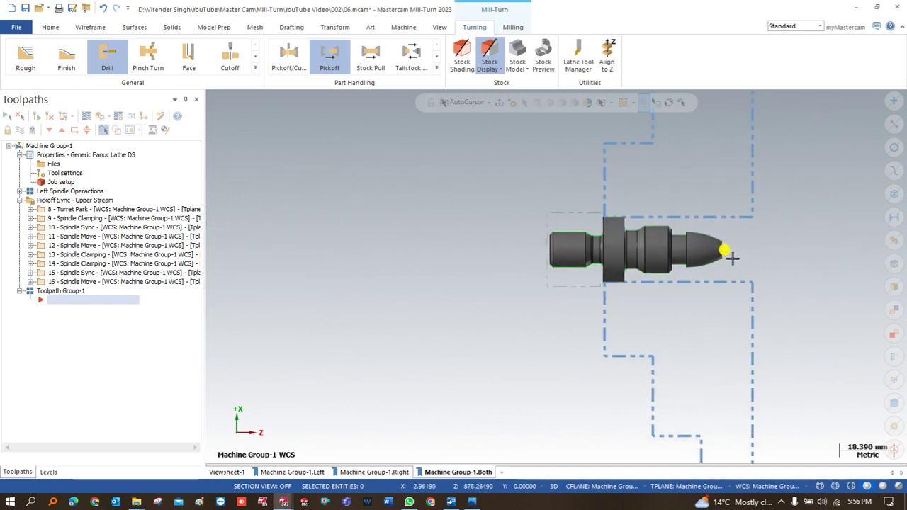
scroll(730, 255, "up", 1)
scroll(564, 289, "up", 5)
scroll(565, 291, "down", 2)
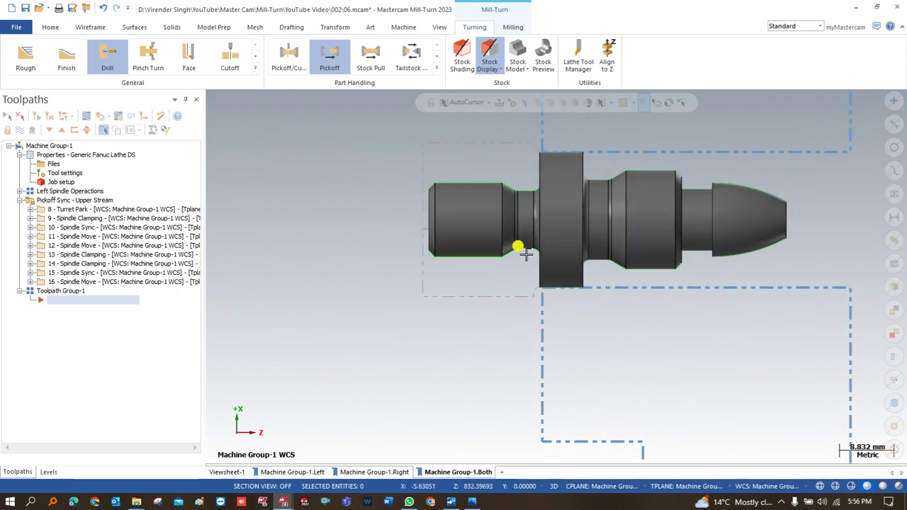
scroll(482, 255, "down", 2)
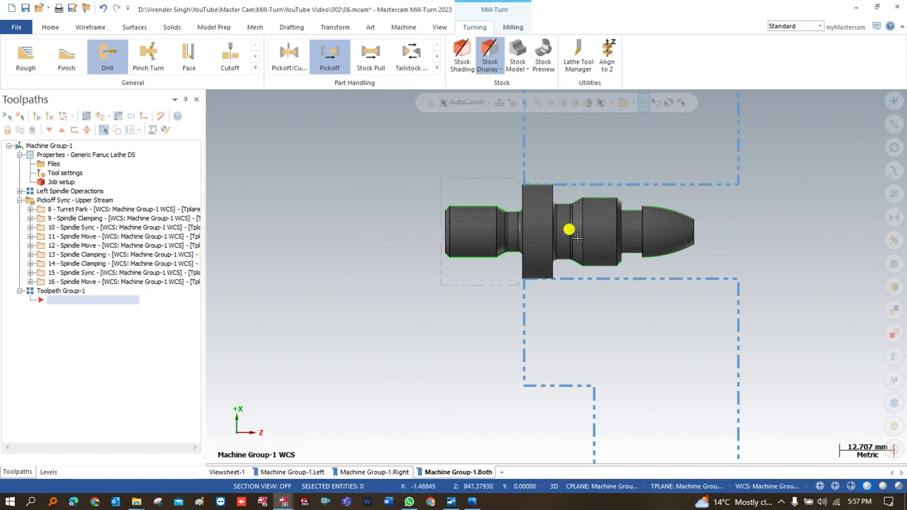
scroll(577, 238, "down", 1)
scroll(576, 224, "down", 1)
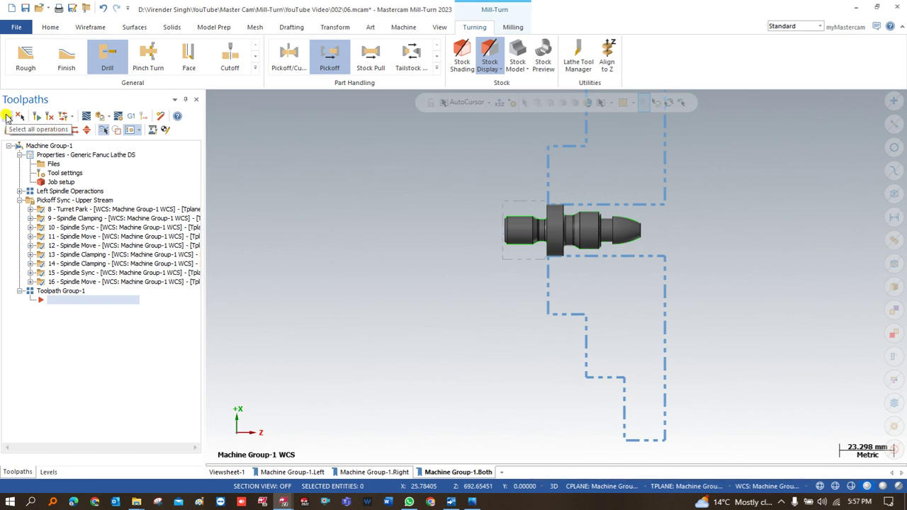
Send all selected operations to Code Expert, launch the simulation there, and switch to the Mastercam Simulator.
left_click(131, 116)
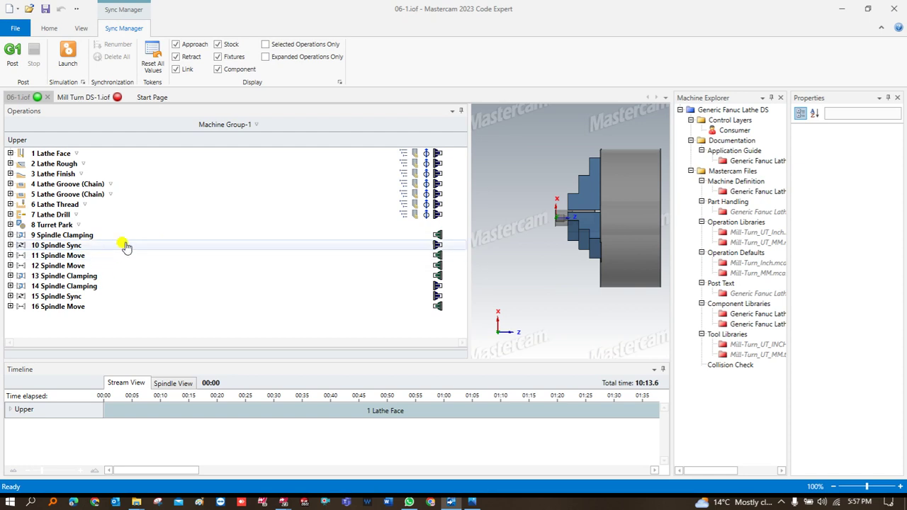
left_click(68, 60)
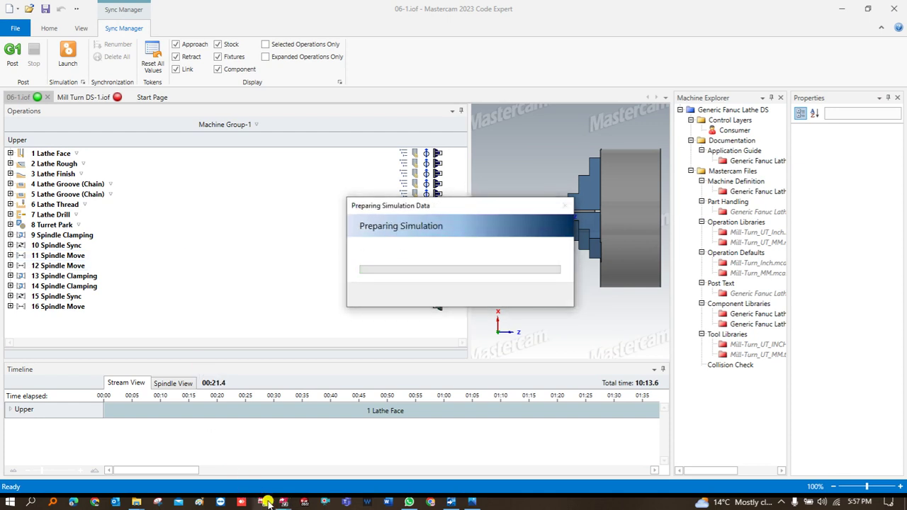
mouse_move(284, 502)
left_click(280, 460)
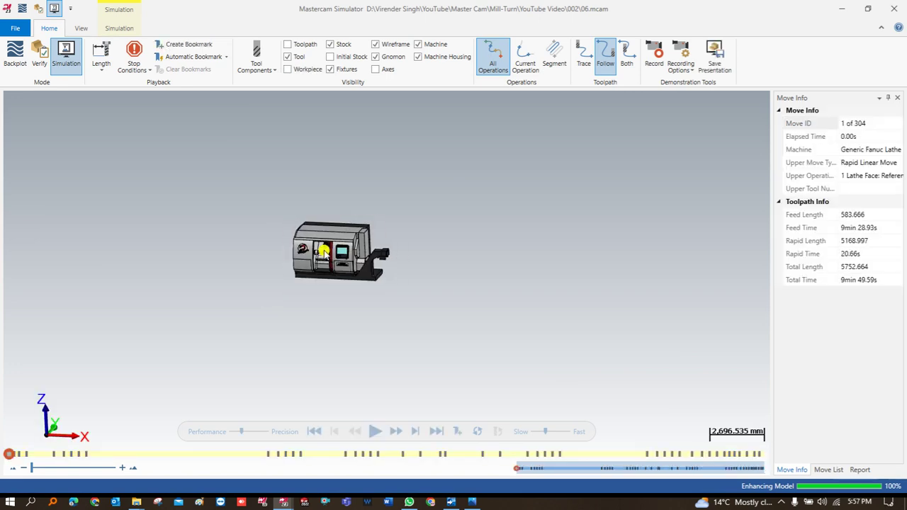
Turn on Color Loop and start the machine simulation with the view close on the lathe's work area.
scroll(326, 254, "up", 6)
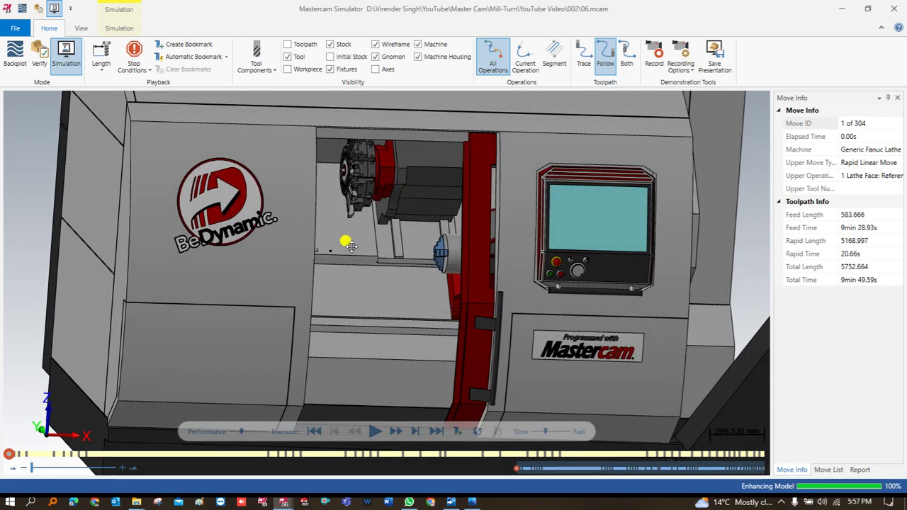
middle_click_drag(344, 245, 339, 248)
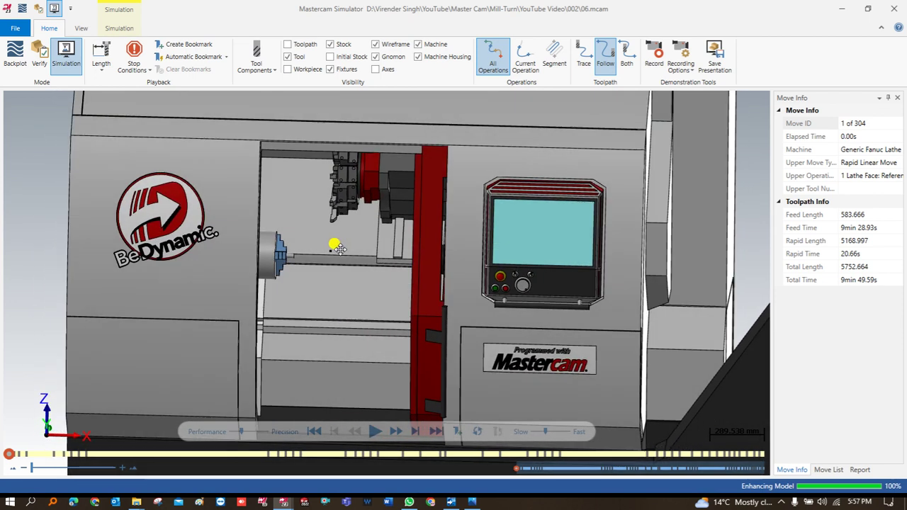
left_click(126, 29)
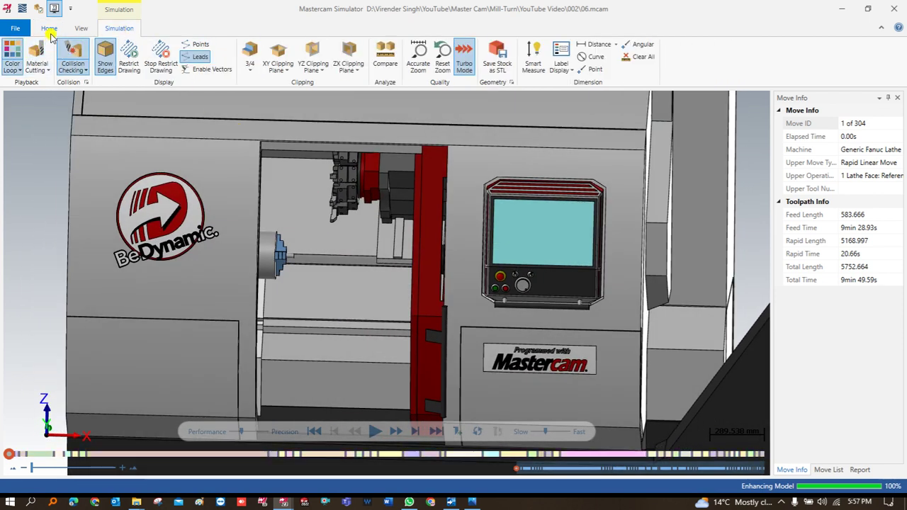
left_click(49, 29)
left_click(375, 432)
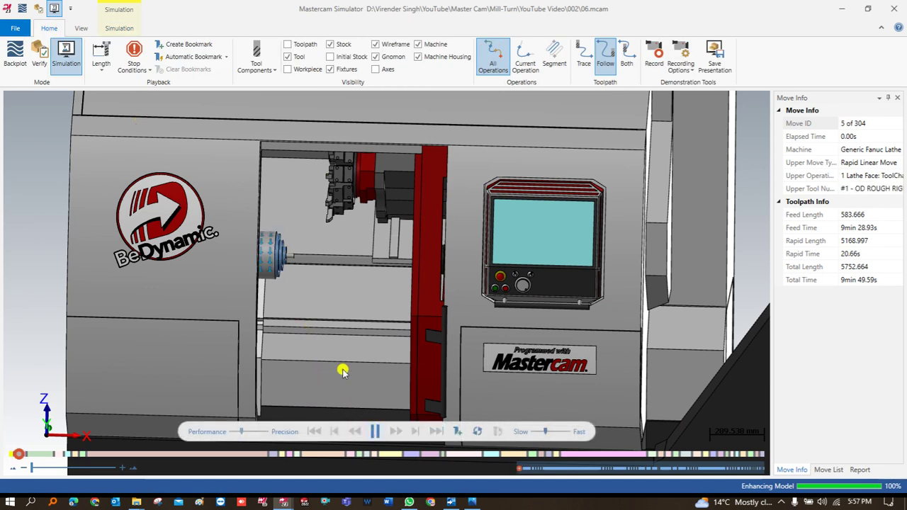
Raise the playback speed and run the simulation through the turning and threading operations, pausing at the drill approach.
left_click(551, 432)
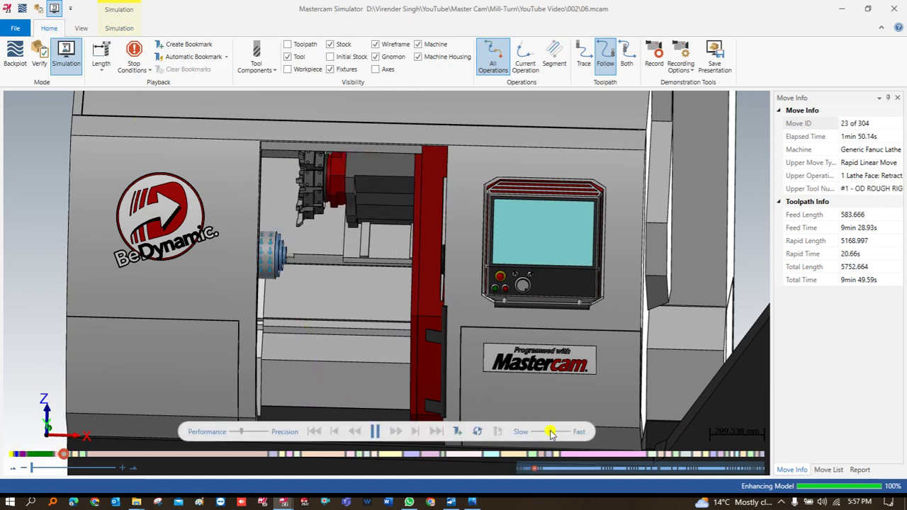
scroll(296, 266, "up", 4)
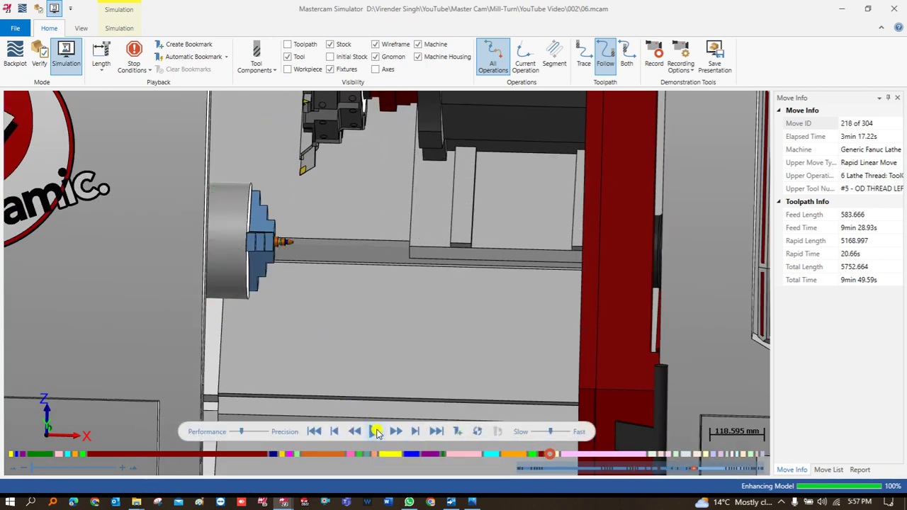
left_click(376, 432)
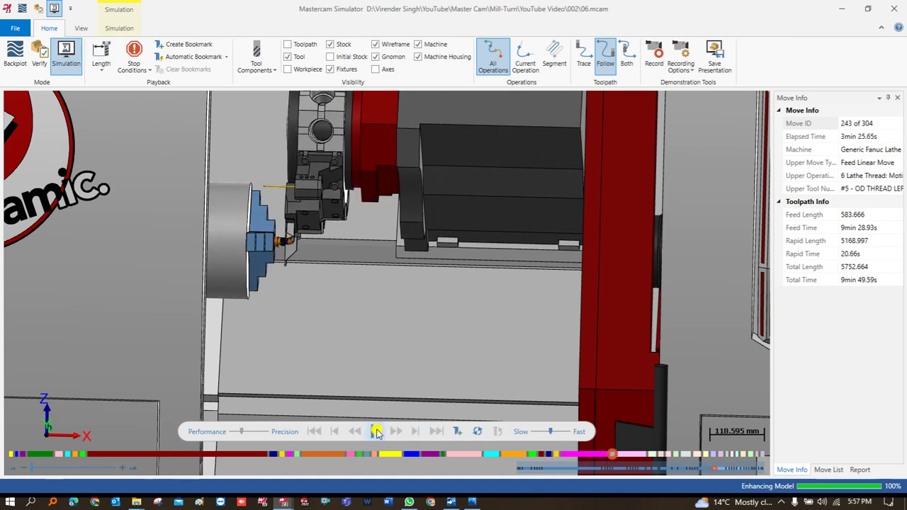
left_click(376, 433)
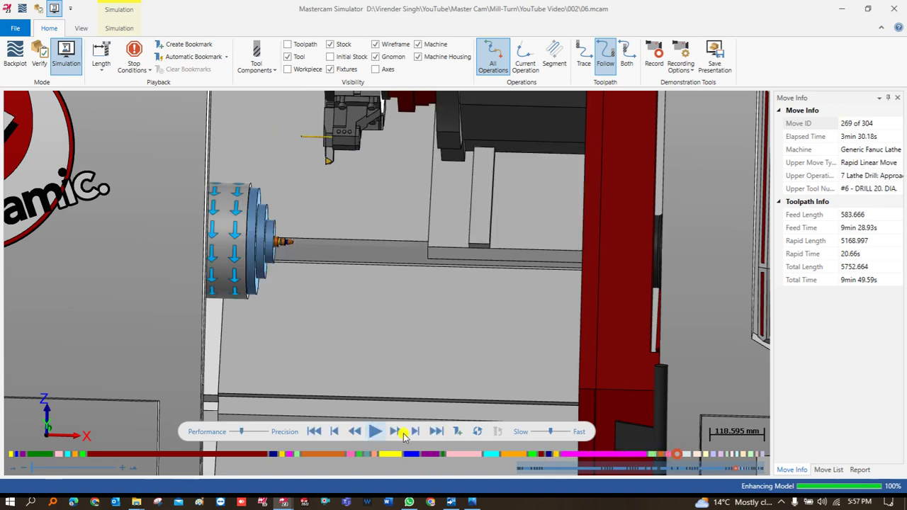
Lower the playback speed and resume the simulation to watch the Lathe Drill operation at the left spindle.
left_click(543, 432)
left_click(374, 431)
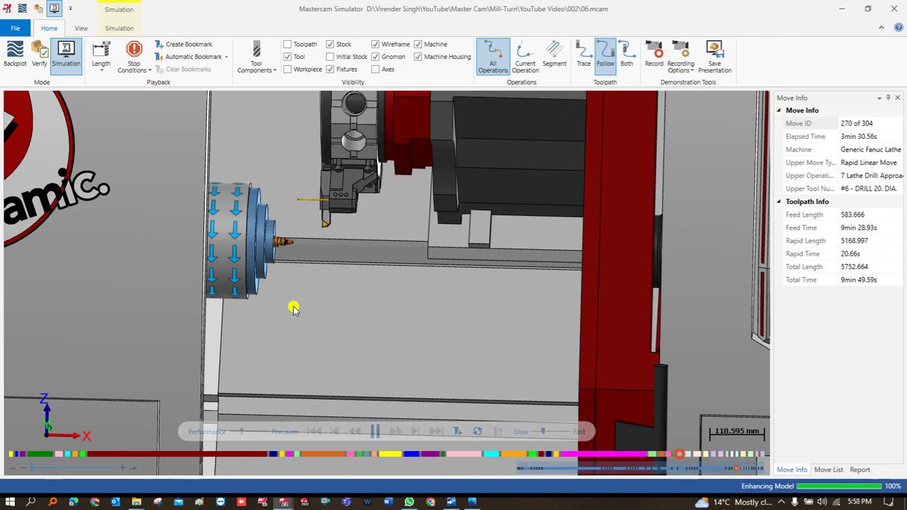
scroll(292, 267, "up", 4)
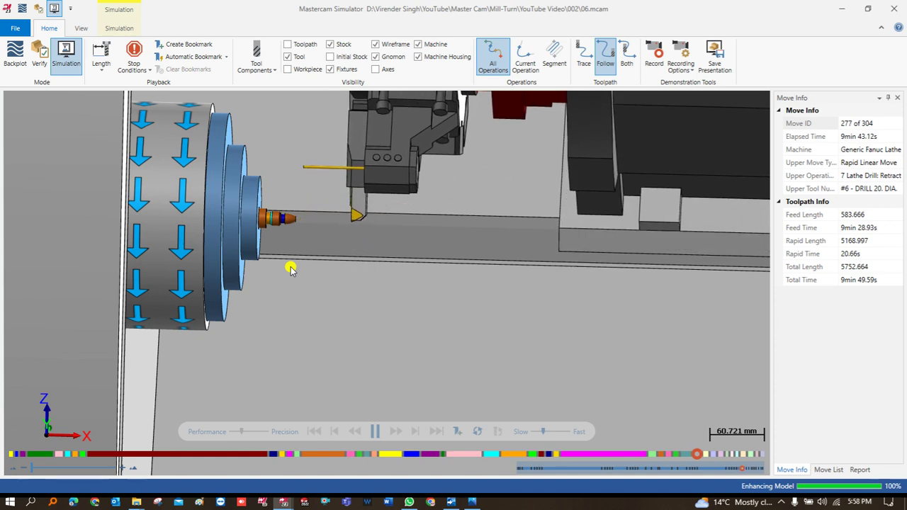
scroll(291, 268, "down", 4)
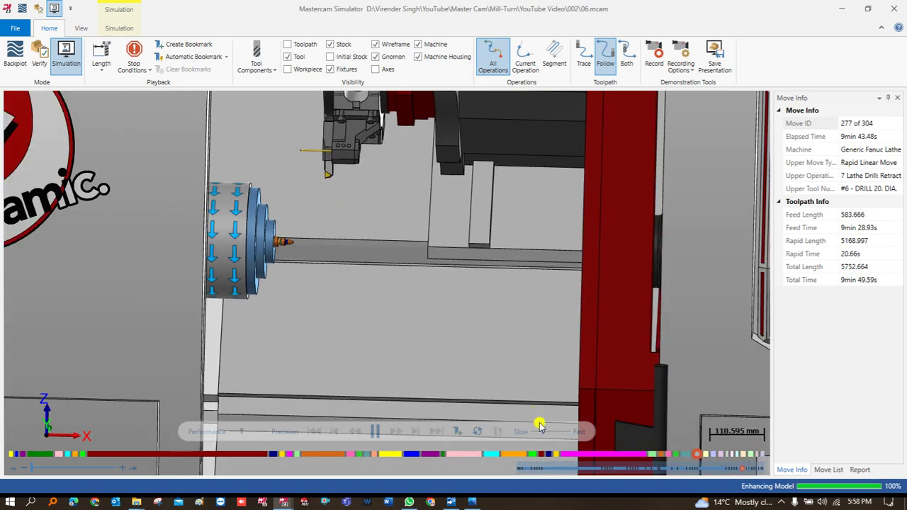
Turn off Color Loop and watch the Turret Park operation move the turret away from the left spindle.
scroll(277, 283, "down", 3)
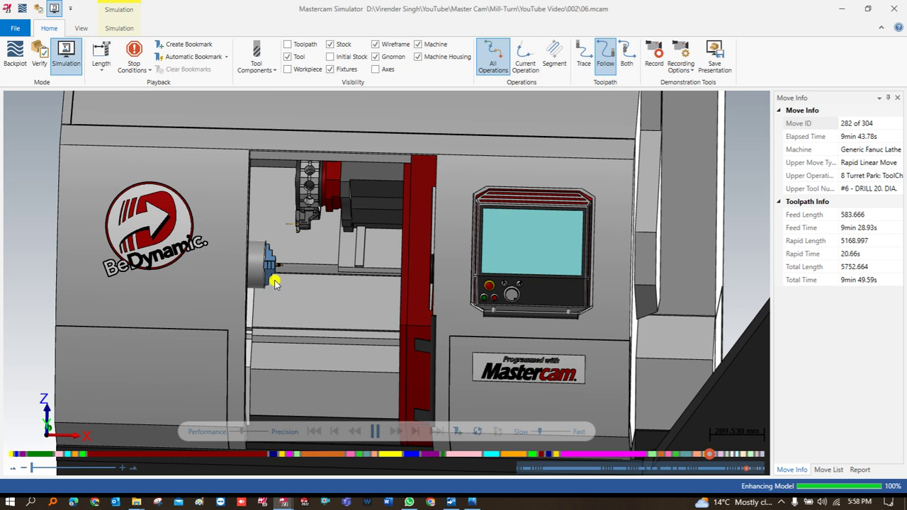
scroll(277, 271, "up", 3)
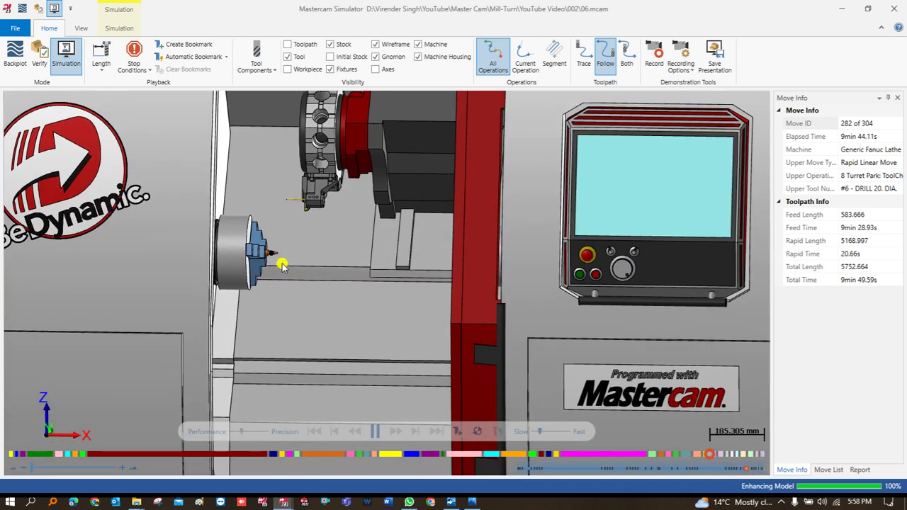
left_click(119, 28)
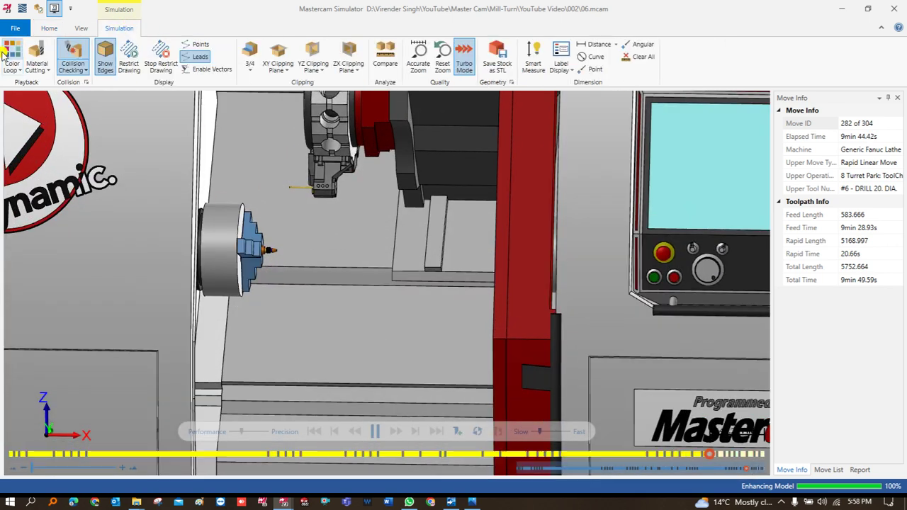
scroll(314, 271, "up", 2)
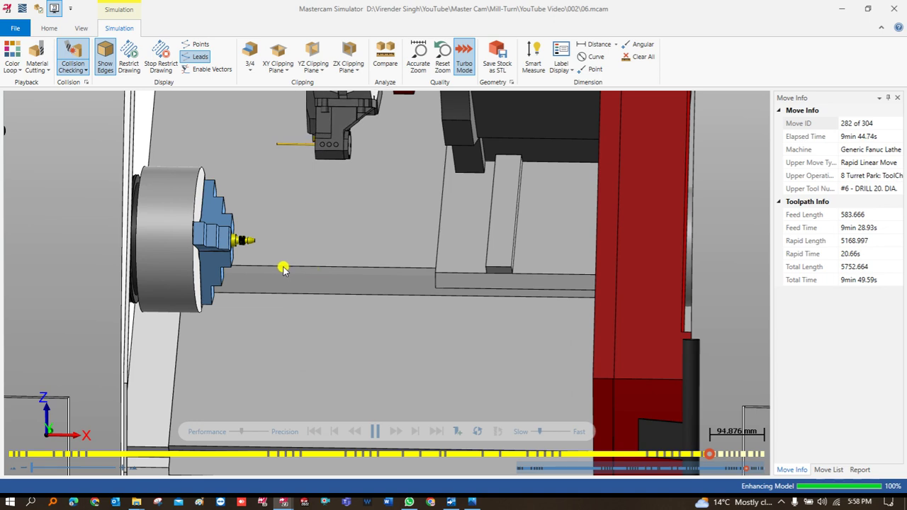
scroll(281, 271, "down", 2)
scroll(279, 272, "down", 2)
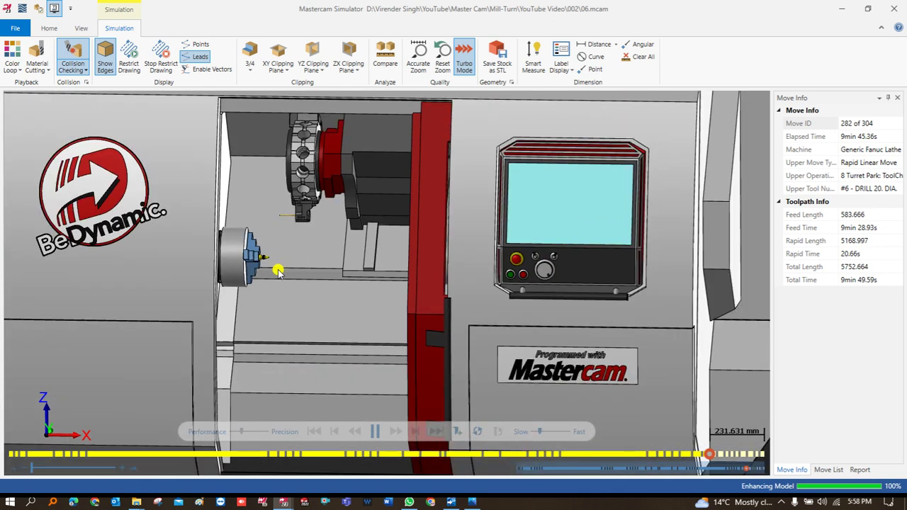
scroll(279, 272, "up", 2)
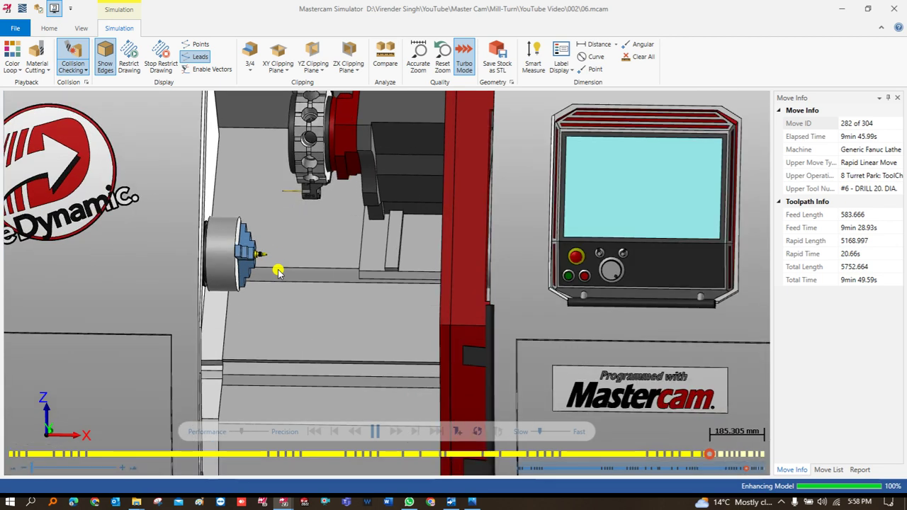
scroll(279, 273, "down", 2)
scroll(271, 276, "down", 2)
mouse_move(270, 277)
middle_mouse_down()
mouse_move(280, 269)
mouse_move(272, 275)
middle_mouse_up()
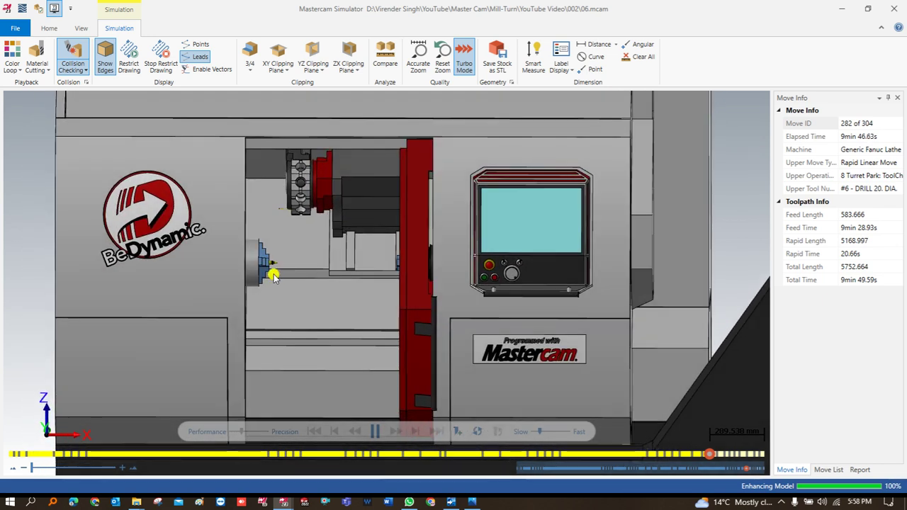
scroll(303, 275, "up", 1)
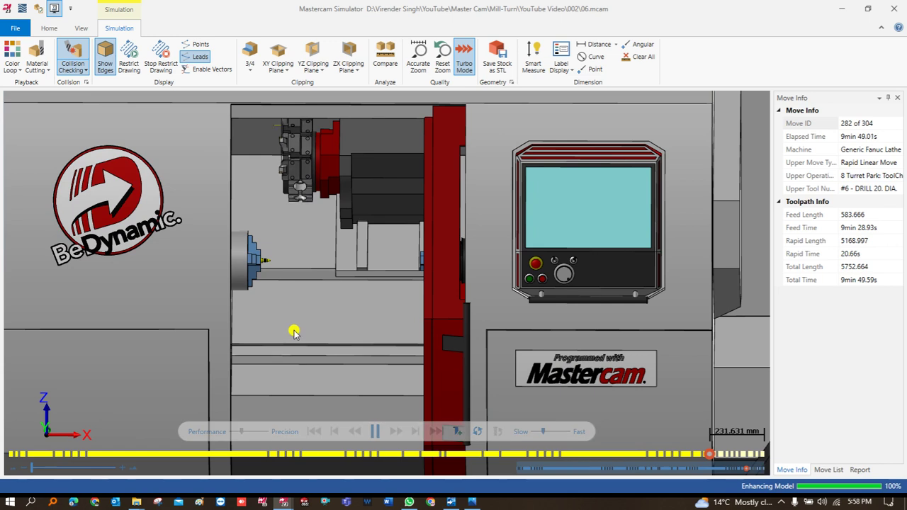
Watch the spindle clamping, sync and move operations transfer the part to the right spindle through the end of the simulation.
scroll(293, 331, "down", 2)
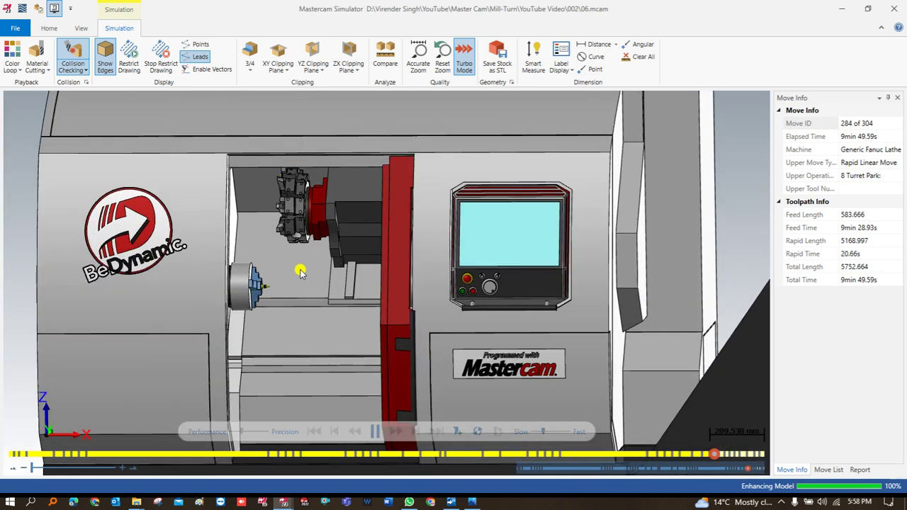
middle_click_drag(299, 273, 290, 246)
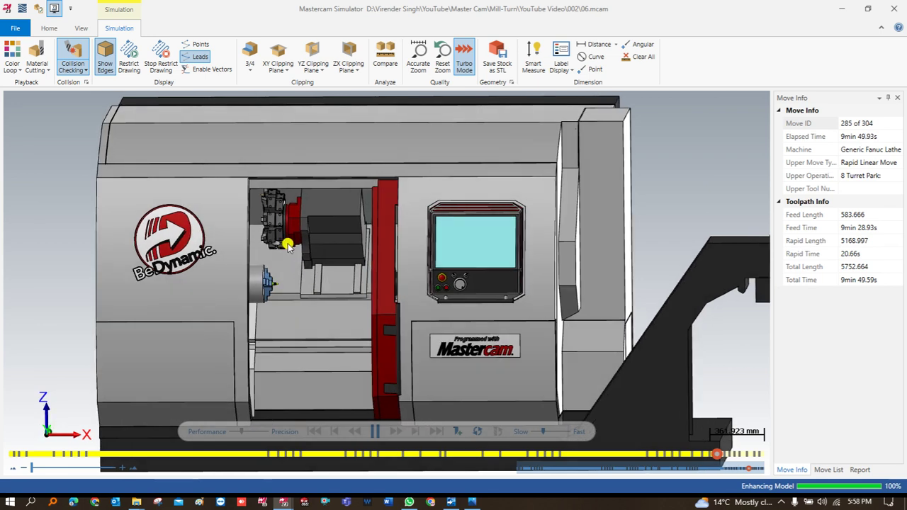
scroll(277, 238, "up", 1)
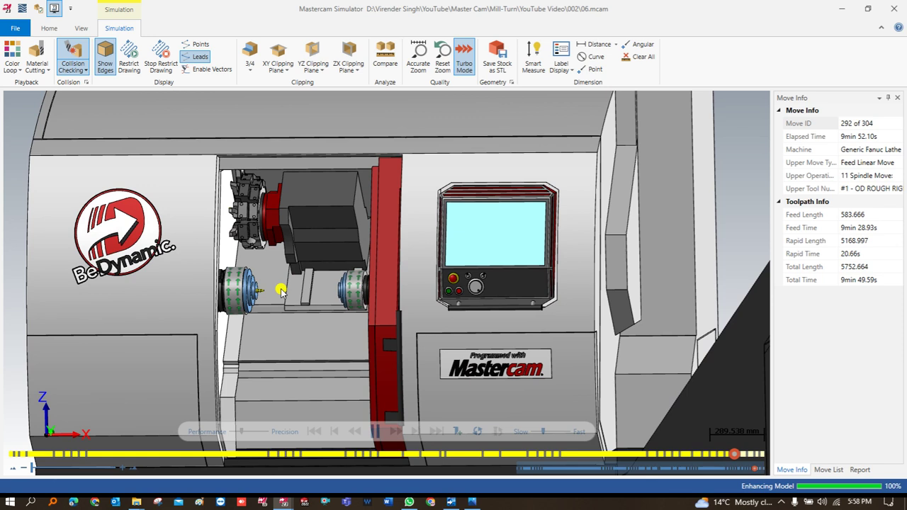
scroll(283, 292, "up", 2)
scroll(291, 297, "up", 1)
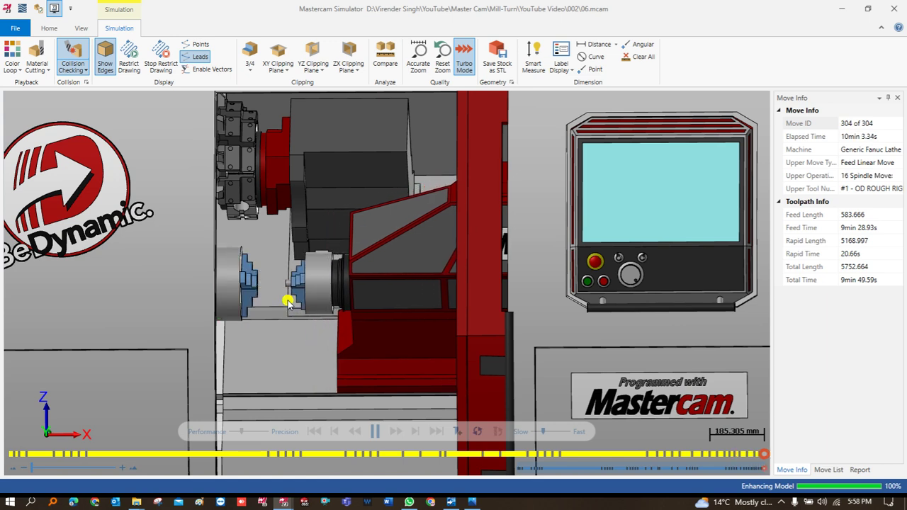
scroll(287, 301, "down", 3)
scroll(322, 301, "up", 3)
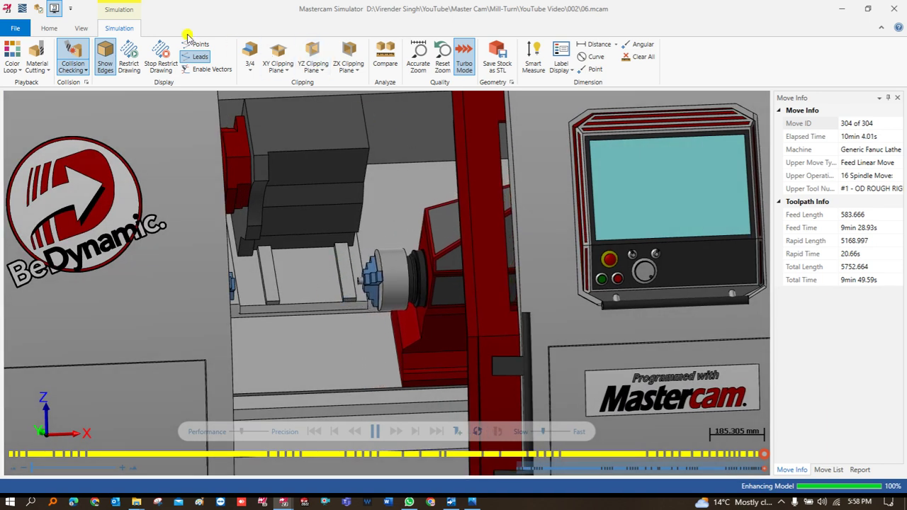
Hide the machine housing and examine both spindles and the part held in the right spindle's chuck.
left_click(49, 27)
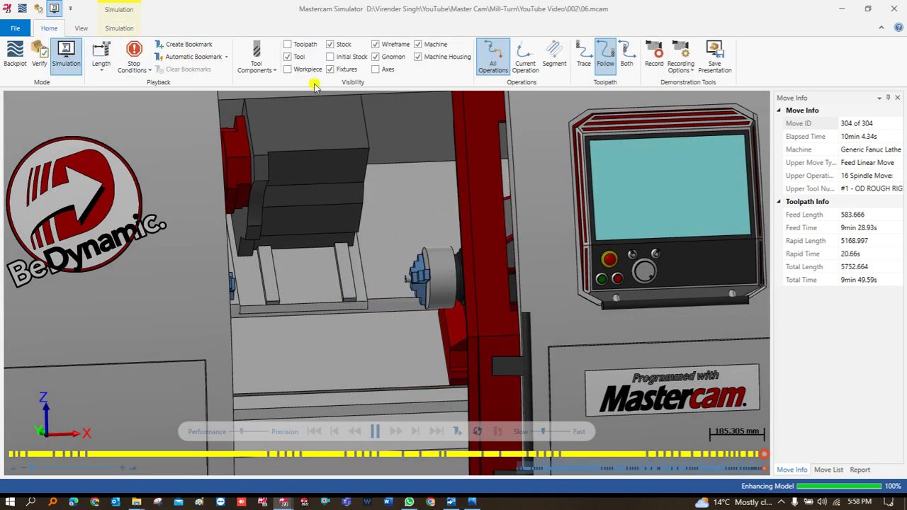
left_click(423, 58)
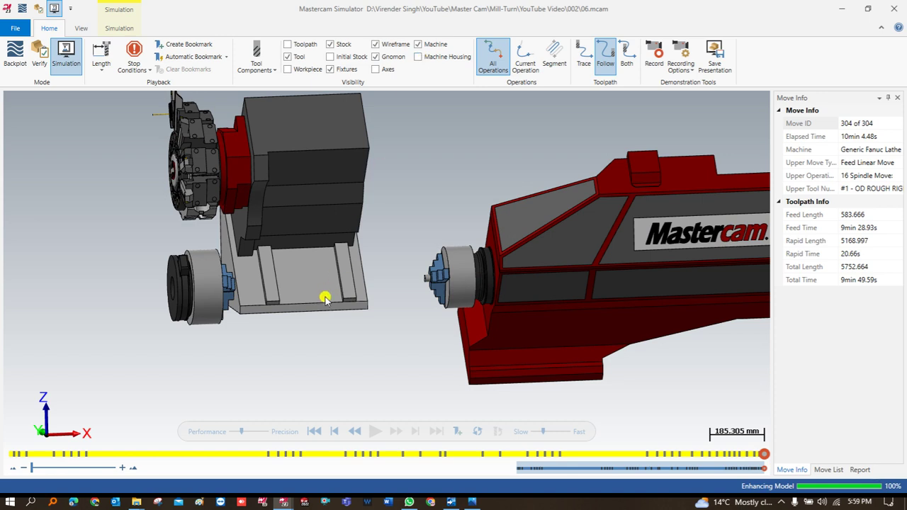
scroll(325, 299, "down", 2)
mouse_move(324, 297)
middle_mouse_down()
mouse_move(340, 285)
mouse_move(301, 284)
mouse_move(321, 275)
mouse_move(331, 292)
mouse_move(319, 288)
middle_mouse_up()
scroll(318, 292, "up", 2)
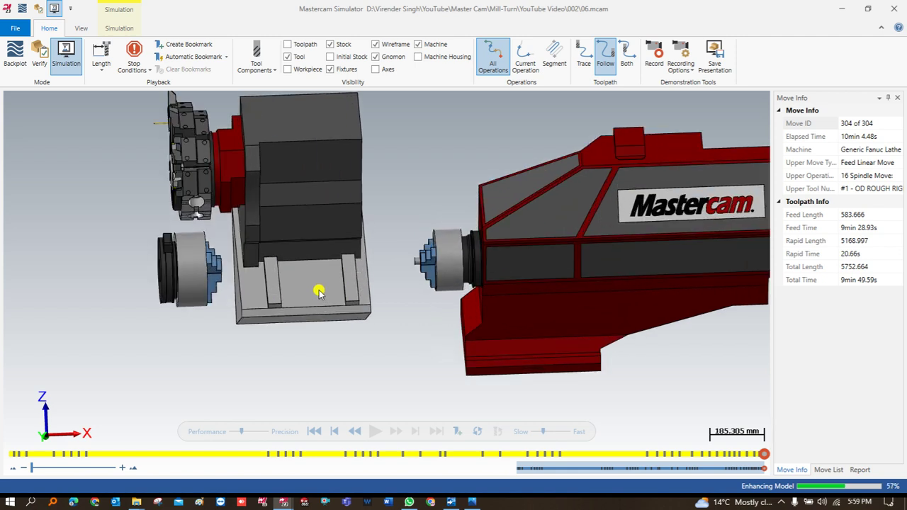
middle_click_drag(318, 292, 302, 275)
scroll(180, 268, "up", 4)
scroll(181, 234, "down", 2)
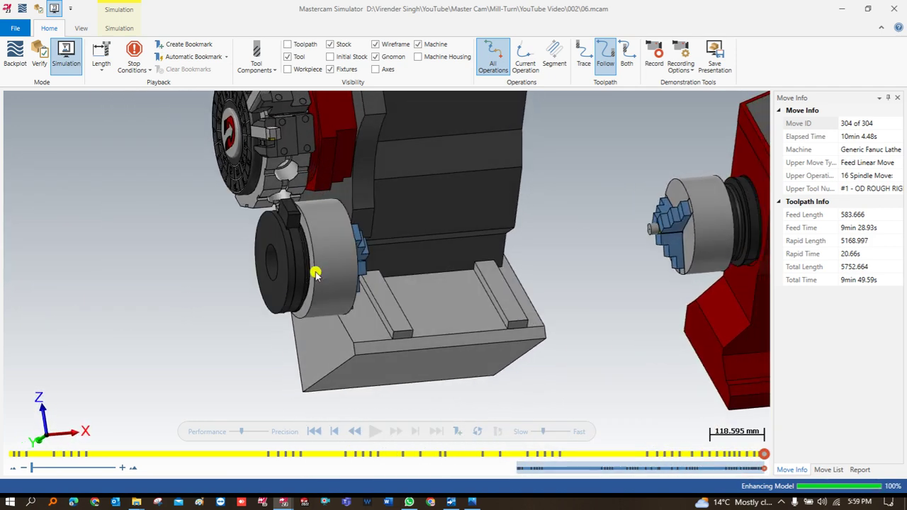
scroll(656, 246, "up", 3)
scroll(600, 245, "up", 3)
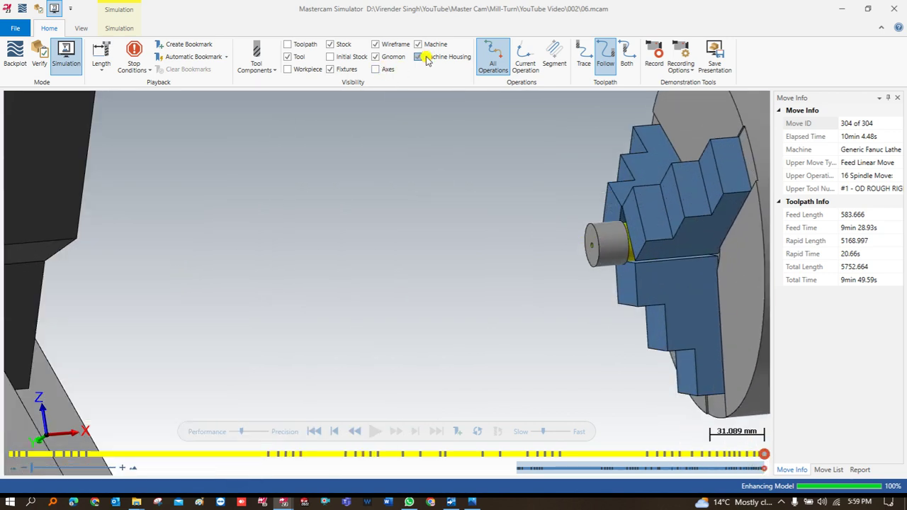
Show the machine housing again and examine the transferred part's unmachined end at the right spindle.
scroll(409, 167, "down", 10)
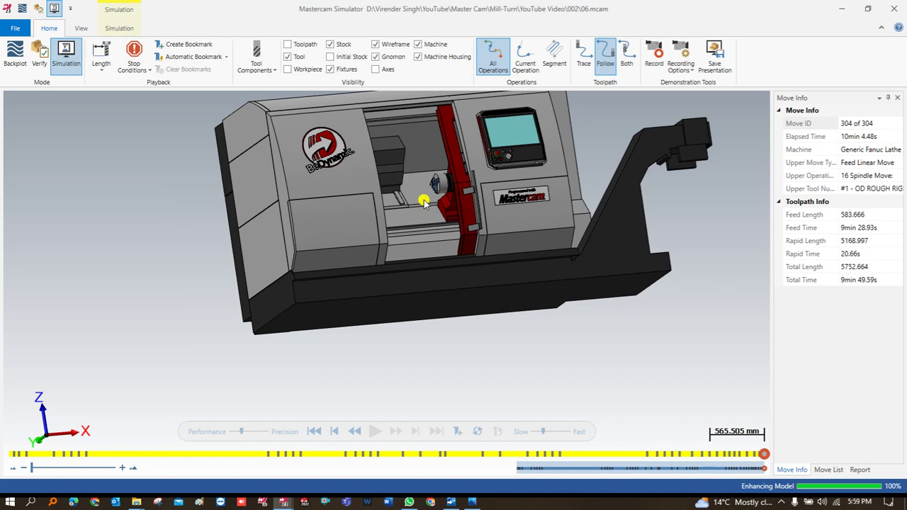
middle_click_drag(411, 216, 421, 206)
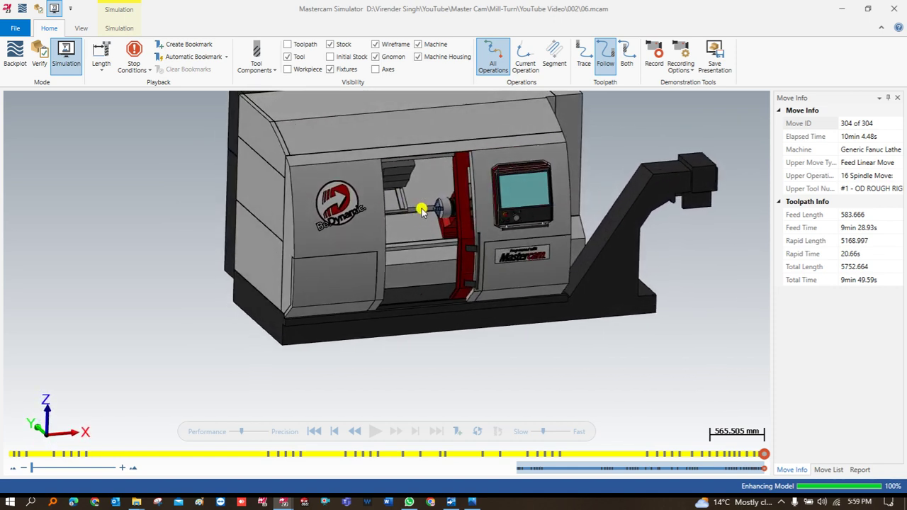
scroll(425, 216, "up", 5)
scroll(439, 219, "up", 3)
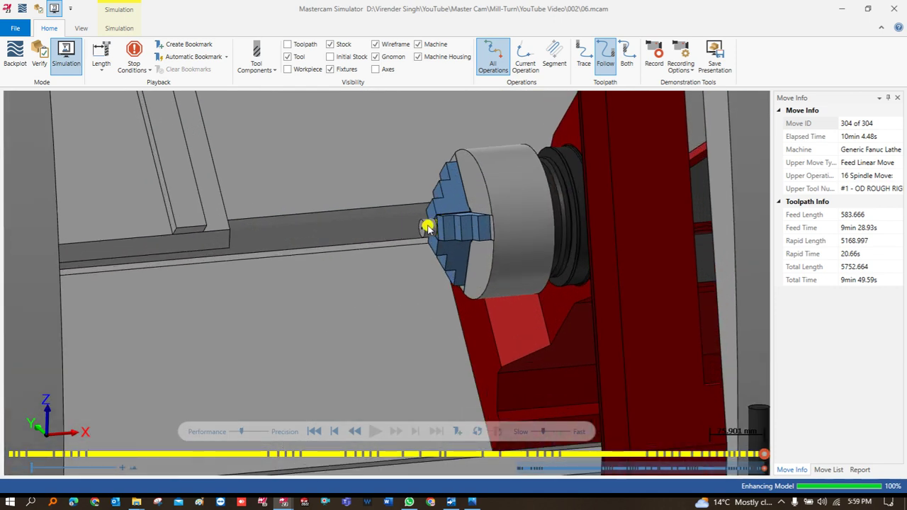
scroll(426, 225, "up", 2)
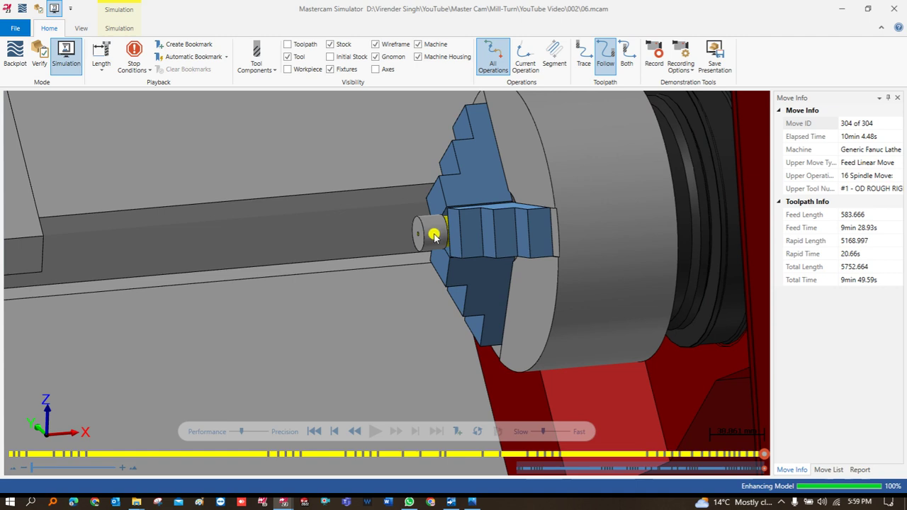
Switch back to Mastercam Mill-Turn and add a Lathe Face toolpath to Toolpath Group-1.
left_click(844, 10)
left_click(843, 8)
scroll(430, 205, "down", 3)
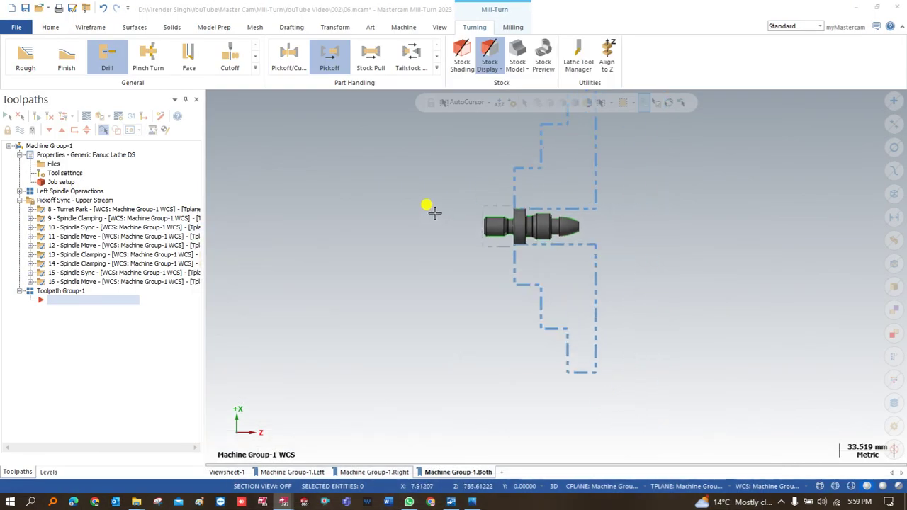
scroll(434, 198, "up", 2)
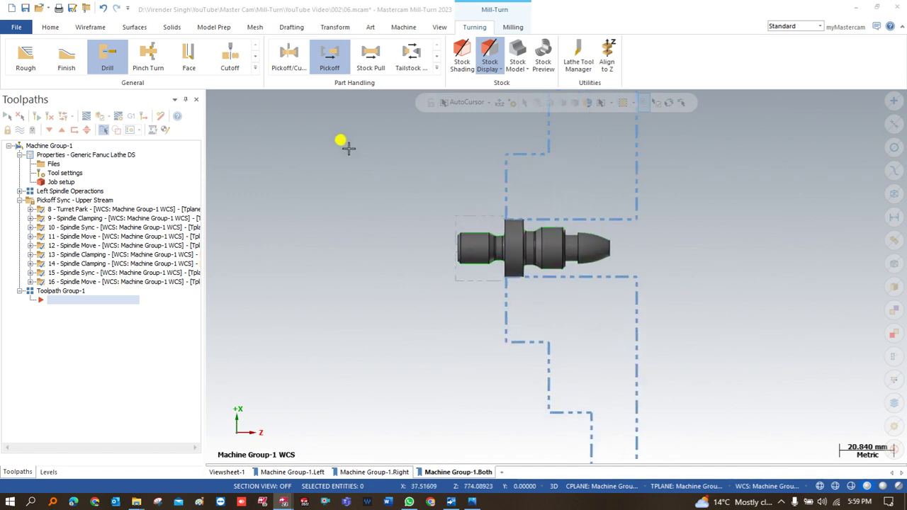
scroll(469, 250, "up", 2)
left_click(255, 68)
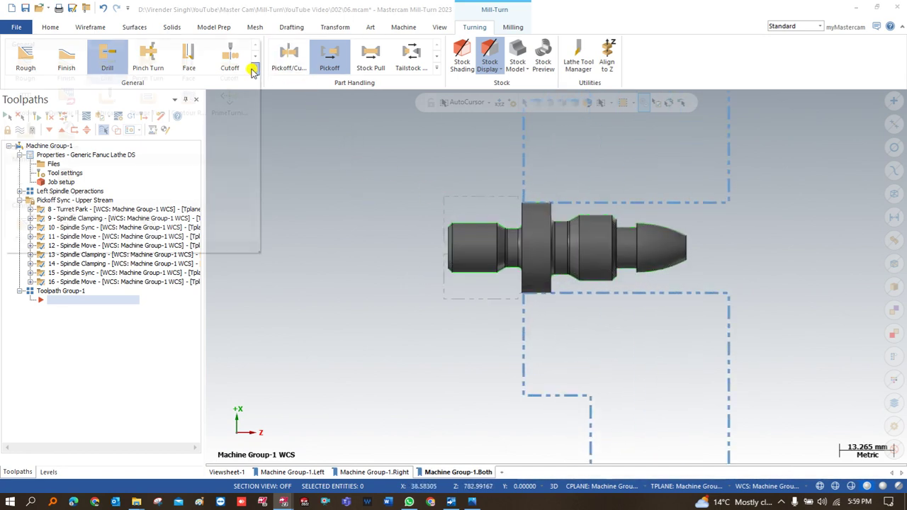
left_click(188, 66)
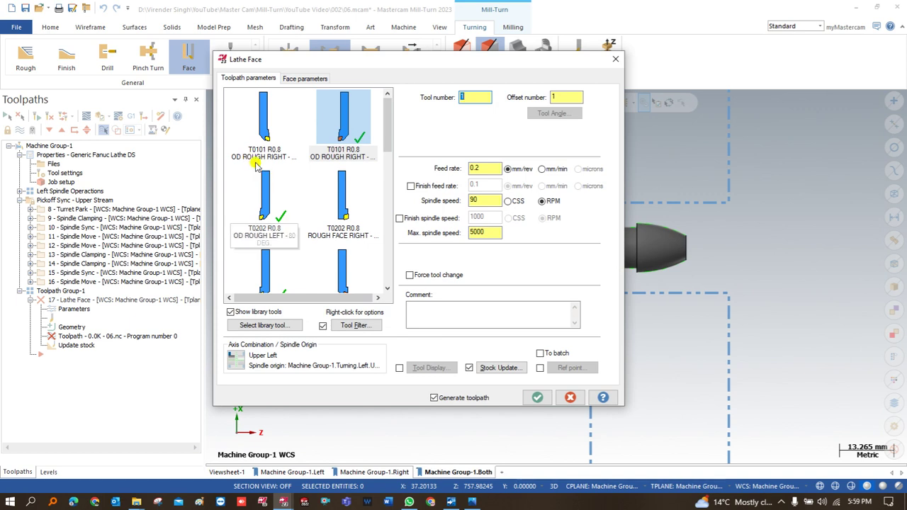
Set the facing operation's axis combination to Upper Right with the right turning spindle origin, and select the T0101 R0.8 OD ROUGH RIGHT library tool.
left_click(234, 359)
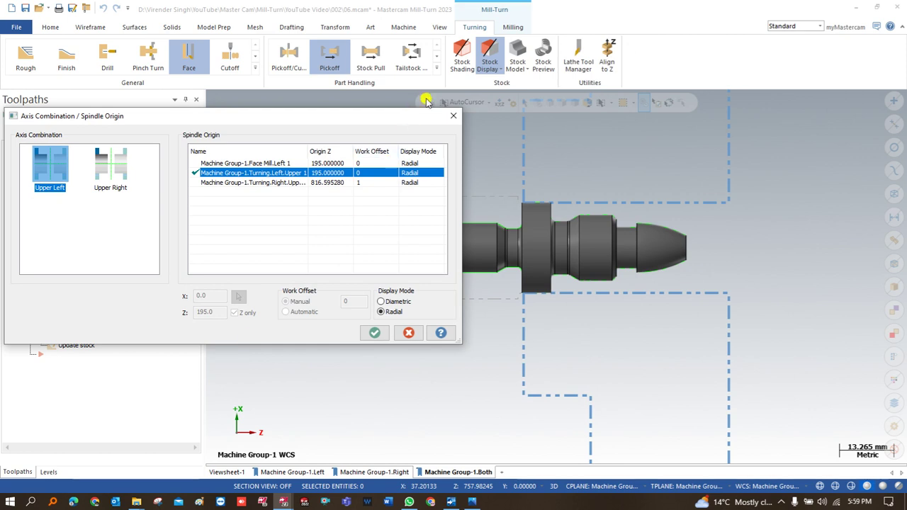
left_click(454, 114)
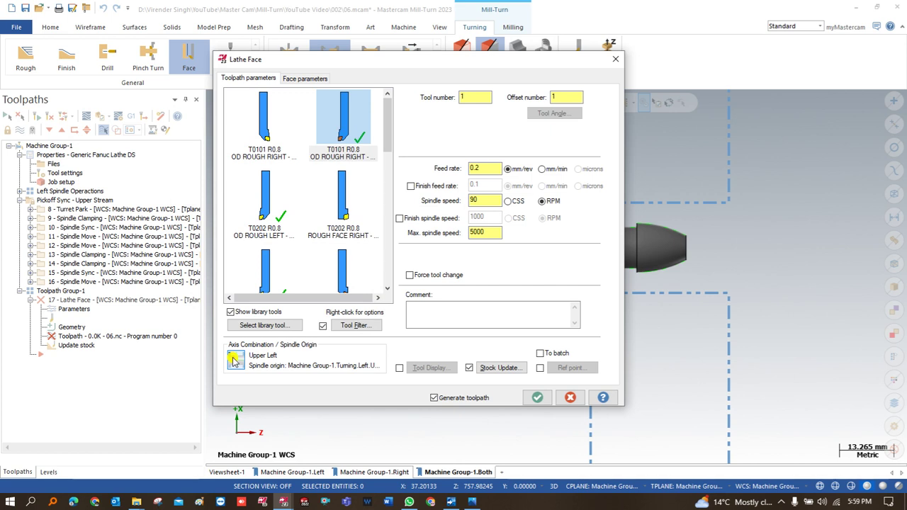
left_click(234, 359)
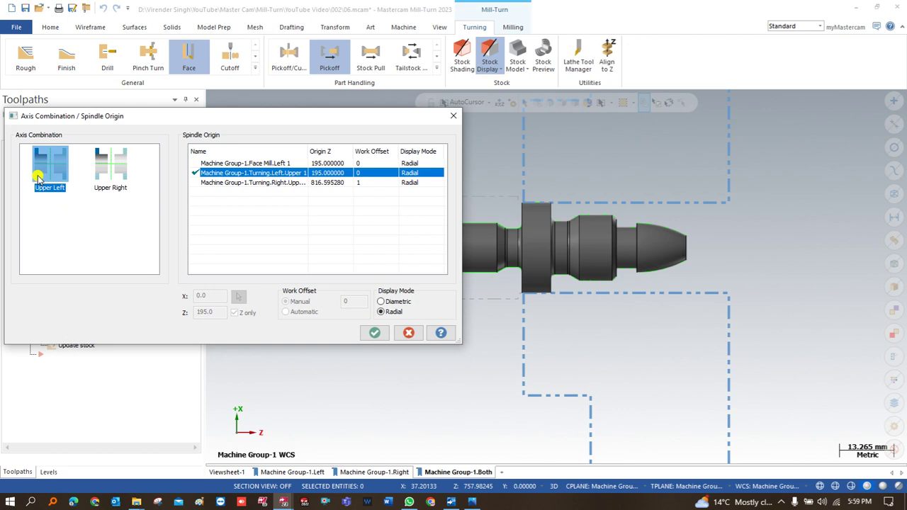
left_click(106, 167)
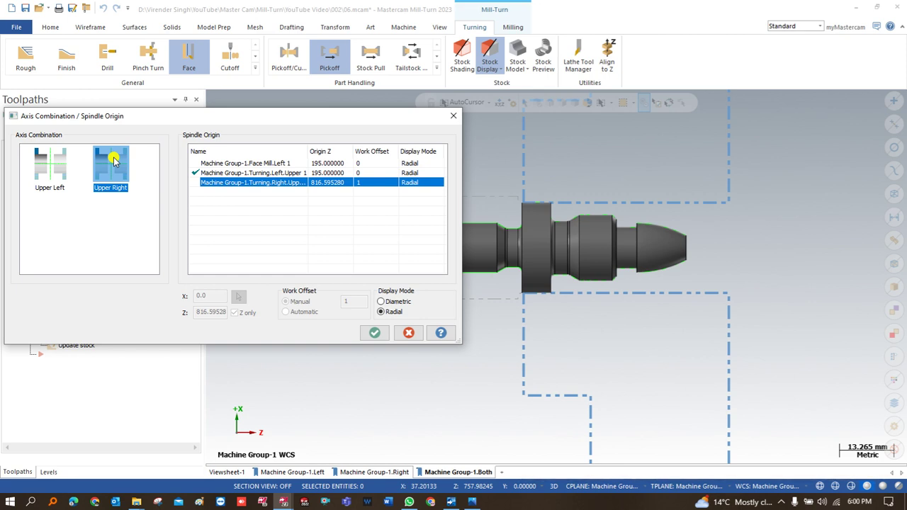
left_click(374, 332)
left_click(258, 125)
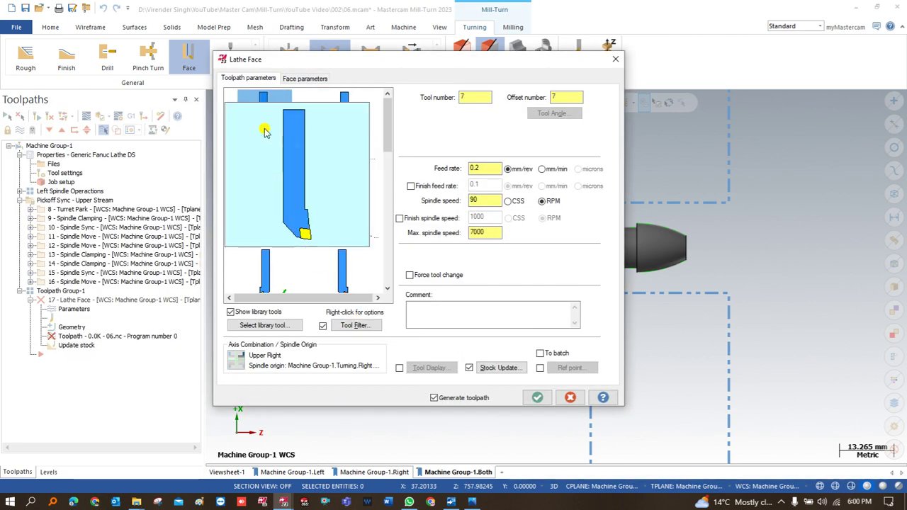
Enable reference points, pick an approach point beyond the part's unmachined end at about X 17.44, Z -5.42, and copy it to the retract point.
left_click(540, 368)
left_click(570, 368)
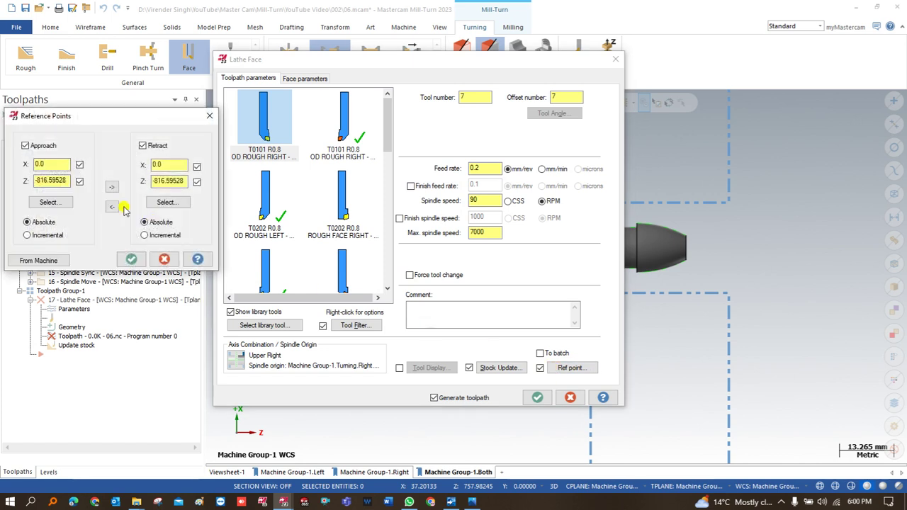
left_click(65, 204)
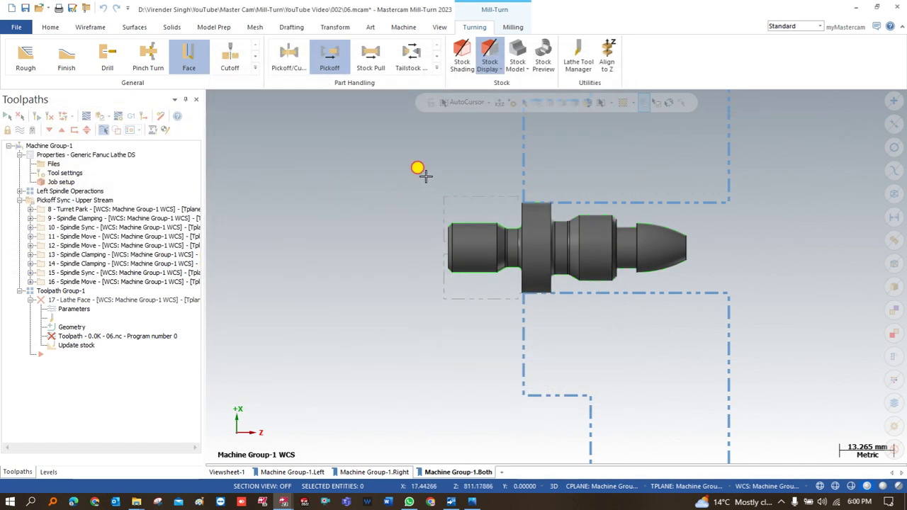
left_click(423, 175)
left_click(111, 187)
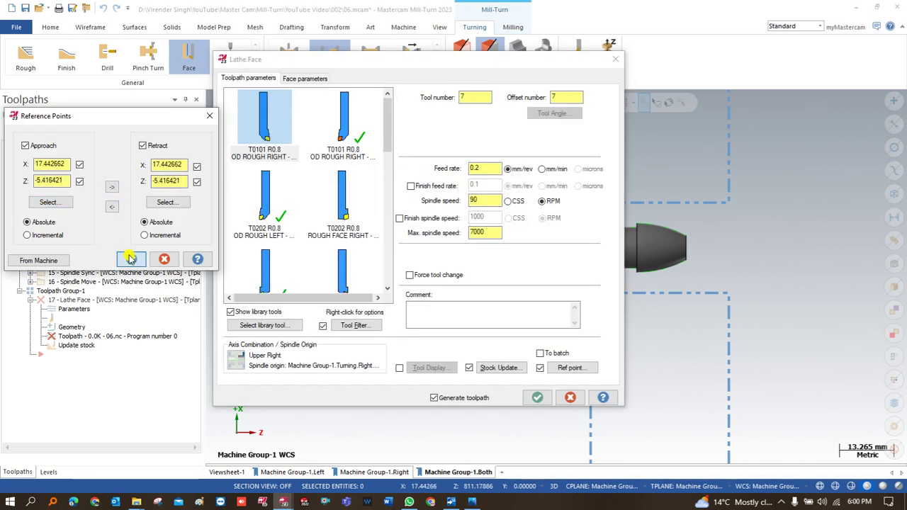
left_click(132, 259)
Generate the facing toolpath using stock with finish Z at 0.0, and backplot it at the part's unmachined end.
left_click(303, 78)
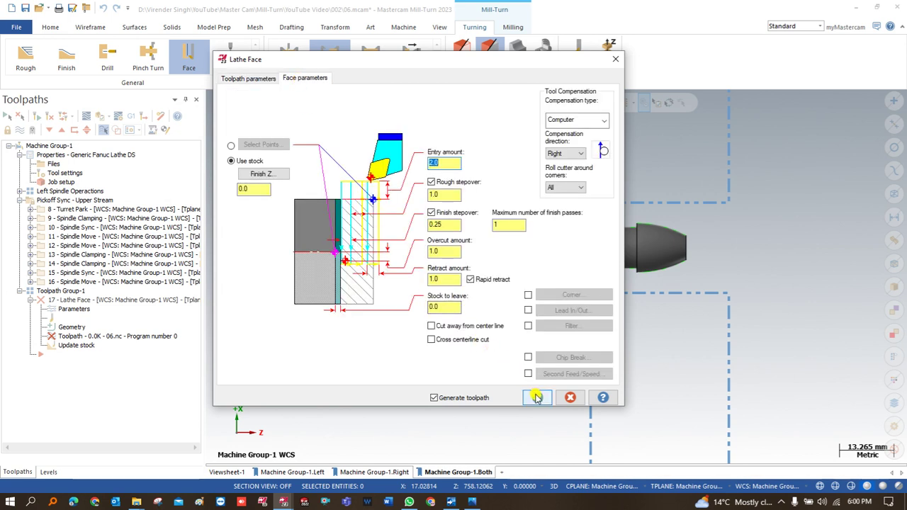
left_click(536, 397)
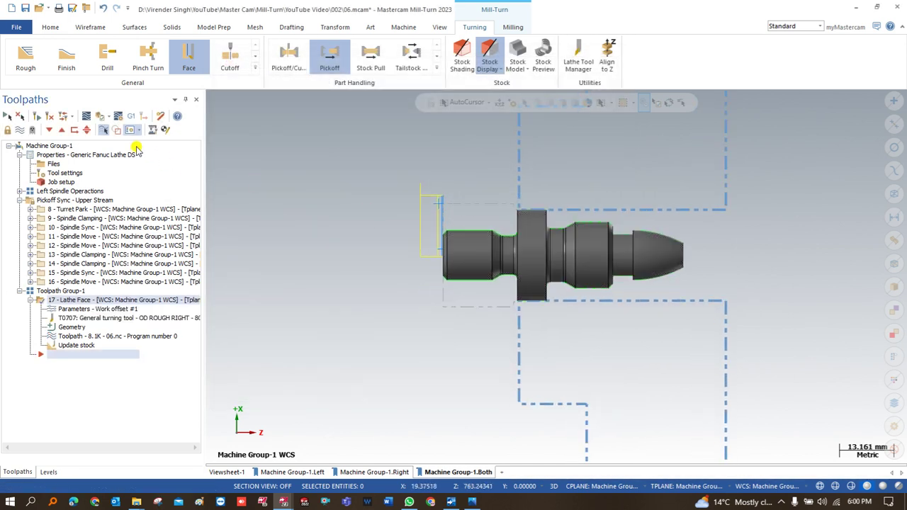
left_click(86, 117)
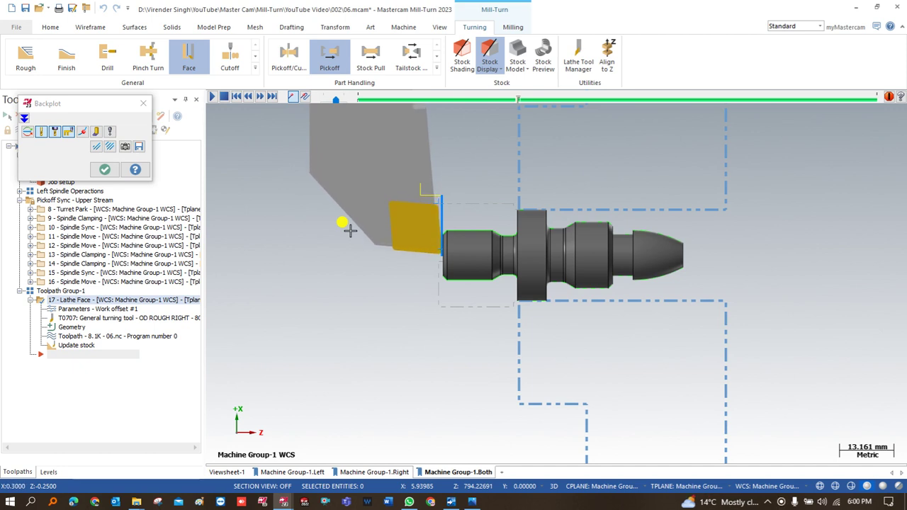
scroll(350, 230, "down", 4)
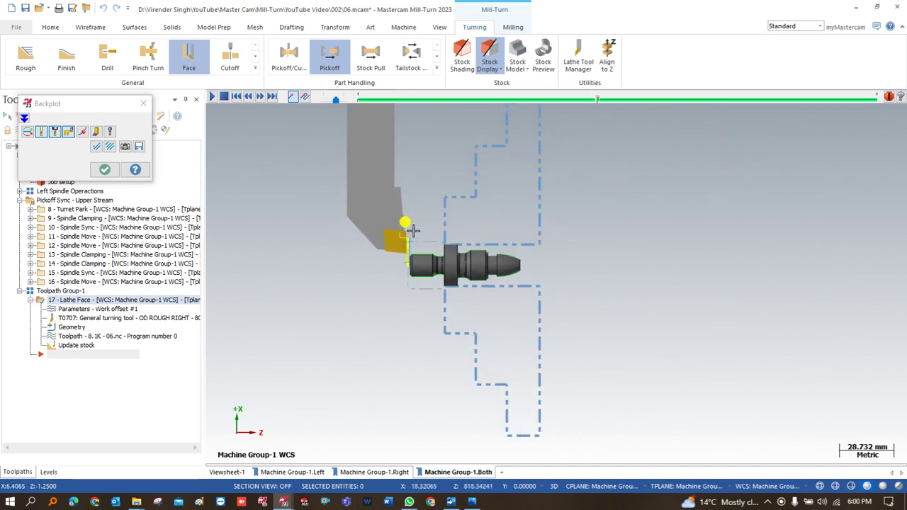
scroll(404, 223, "up", 2)
scroll(410, 232, "down", 1)
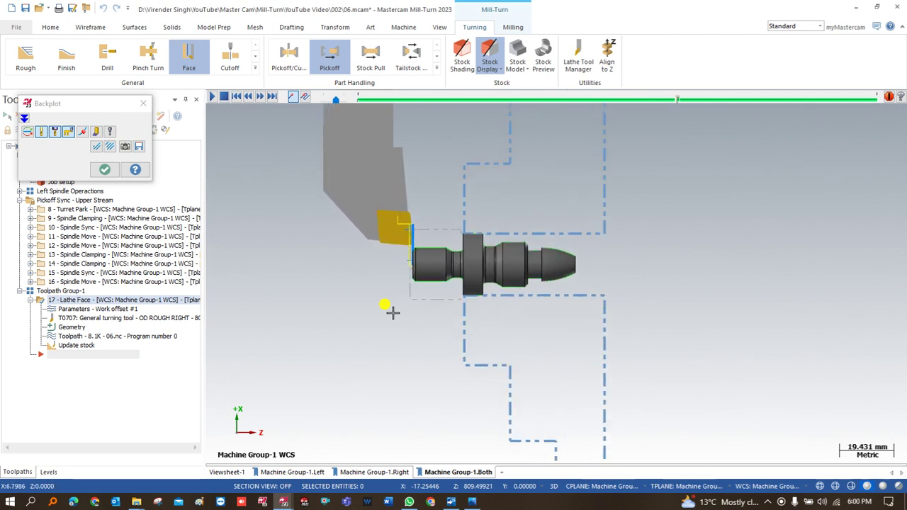
key("Escape")
scroll(412, 238, "up", 3)
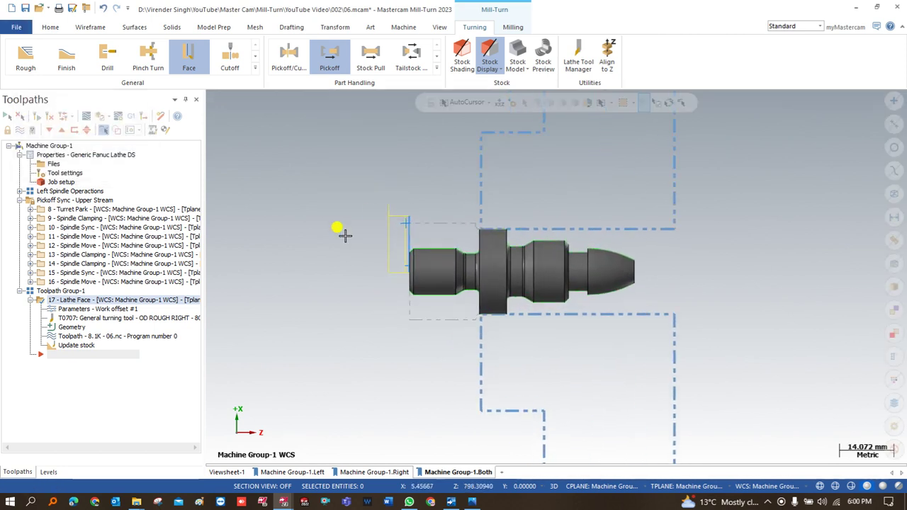
Add a Lathe Rough toolpath with a partial chain from the end chamfer to the top of the large flange's near face.
left_click(42, 63)
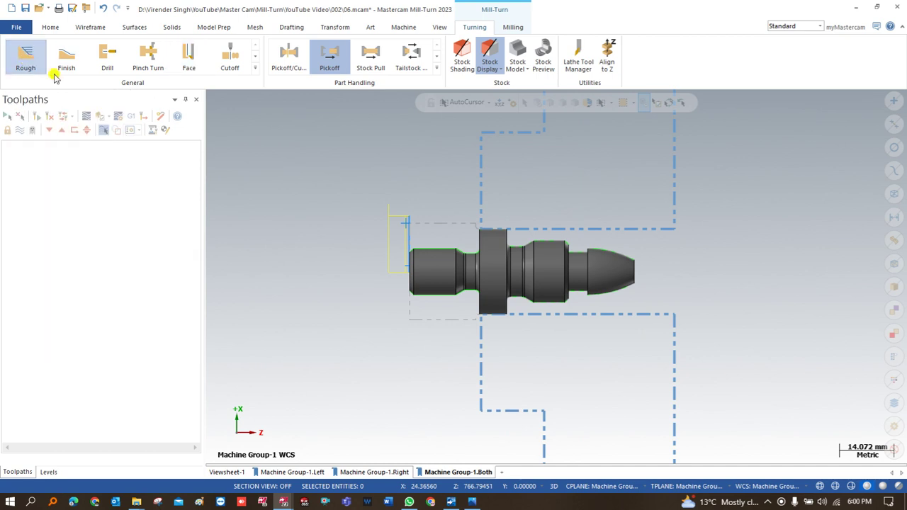
scroll(418, 251, "up", 7)
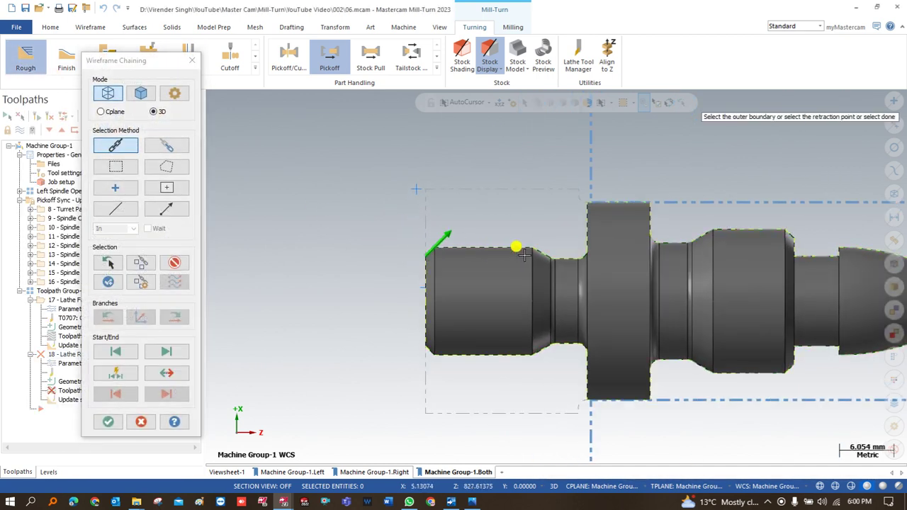
left_click(151, 146)
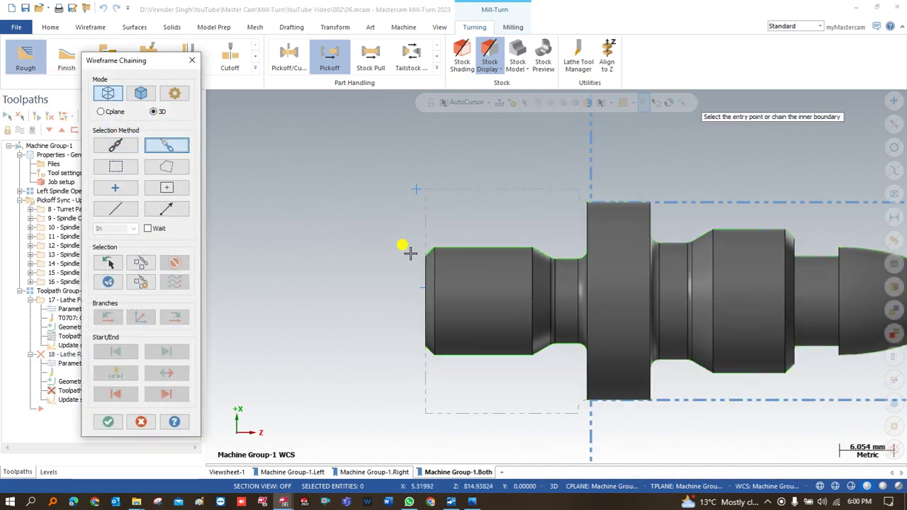
left_click(415, 248)
left_click(177, 264)
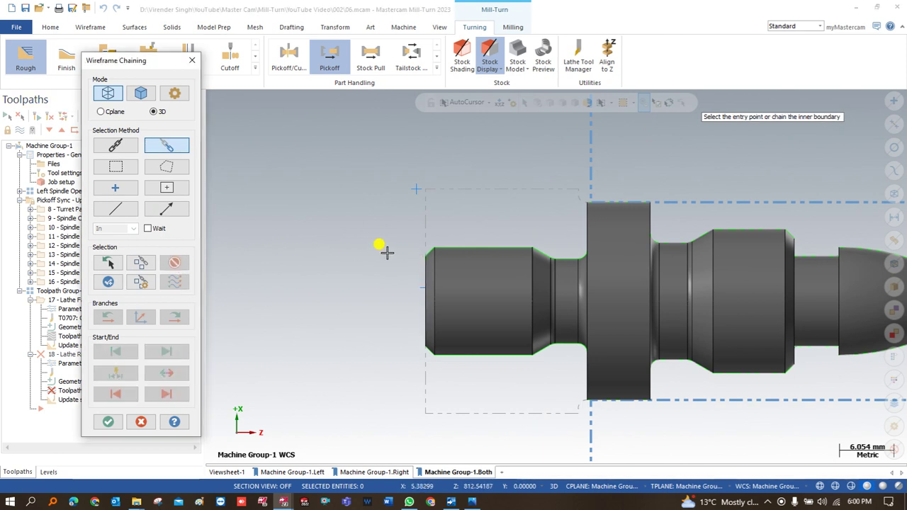
left_click(417, 248)
scroll(585, 205, "up", 4)
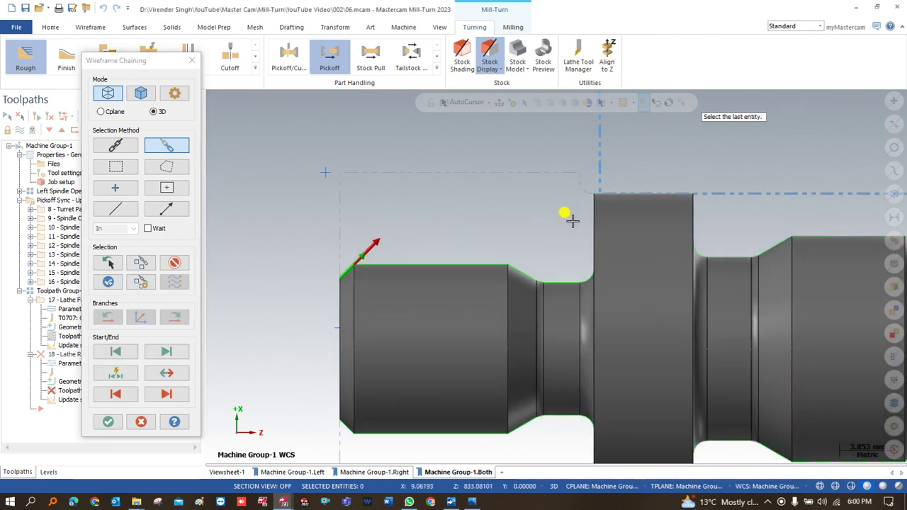
left_click(590, 195)
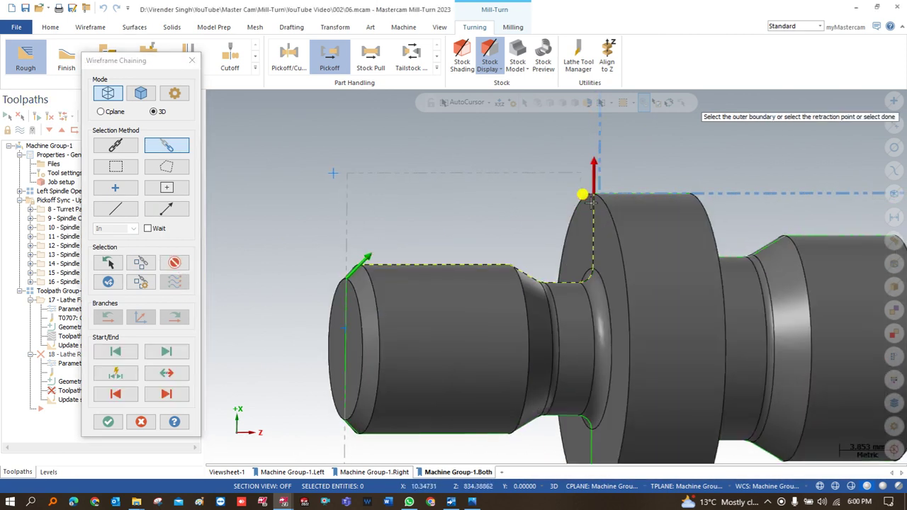
left_click(106, 422)
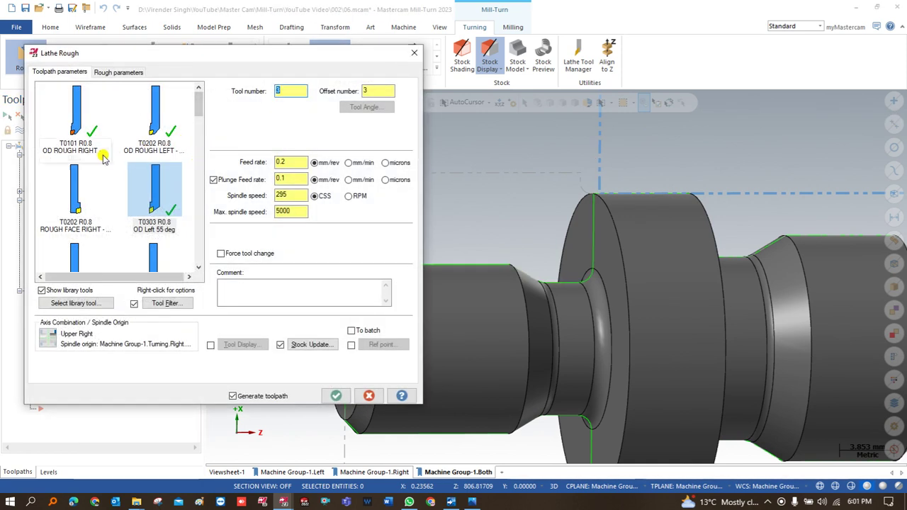
Select the T0707 R0.8 OD ROUGH RIGHT tool, enable Semi Finish, and generate the roughing toolpath.
scroll(96, 159, "down", 1)
left_click(87, 153)
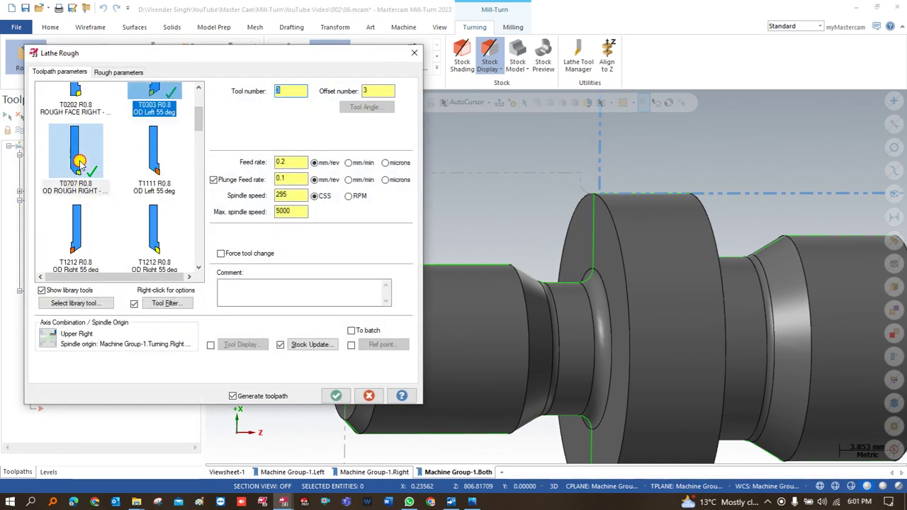
left_click(114, 72)
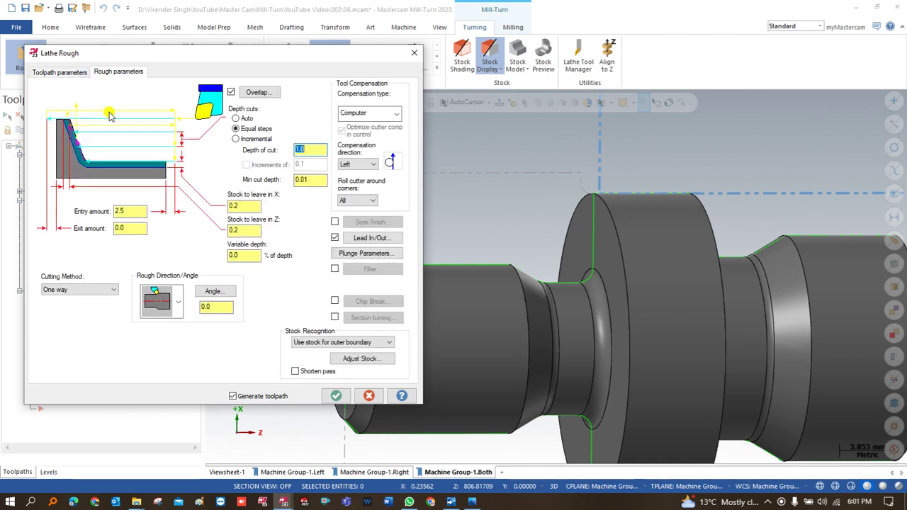
left_click(335, 222)
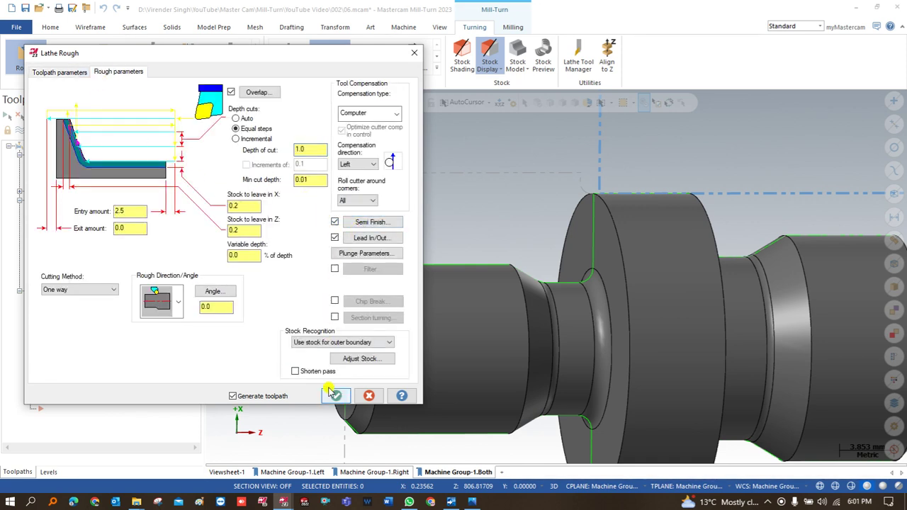
left_click(336, 395)
scroll(389, 294, "up", 2)
scroll(358, 182, "down", 3)
right_click(359, 182)
left_click(385, 246)
scroll(376, 244, "up", 1)
scroll(333, 258, "down", 1)
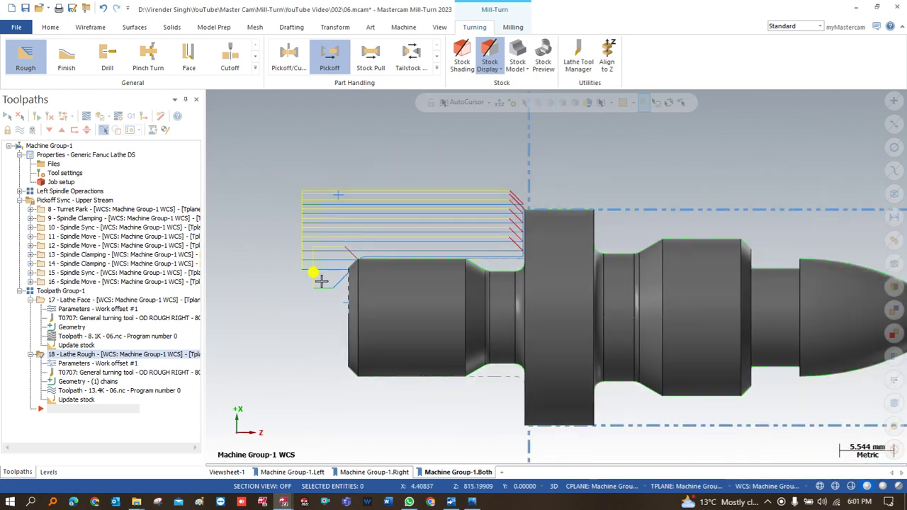
Check the roughing operation's depth of cut and examine its passes along the shaft end.
left_click(98, 363)
double_click(299, 149)
left_click(335, 395)
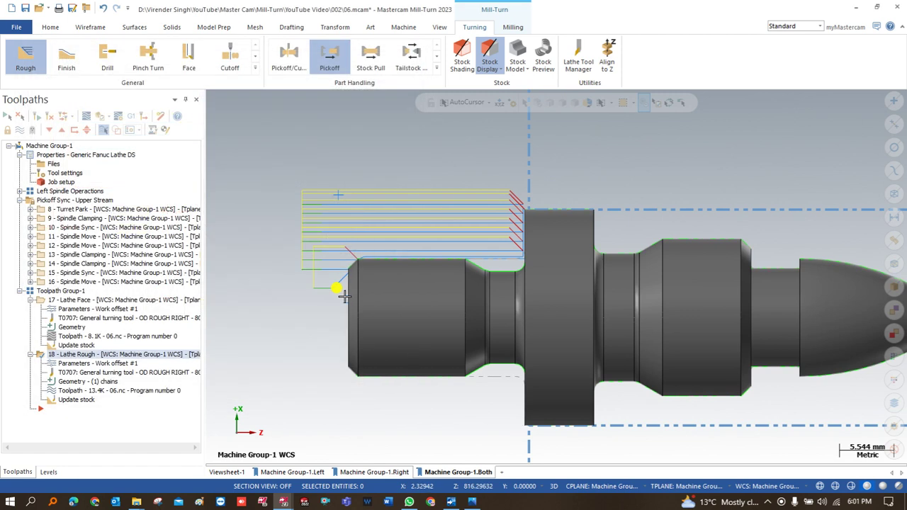
scroll(345, 283, "down", 2)
scroll(312, 199, "up", 1)
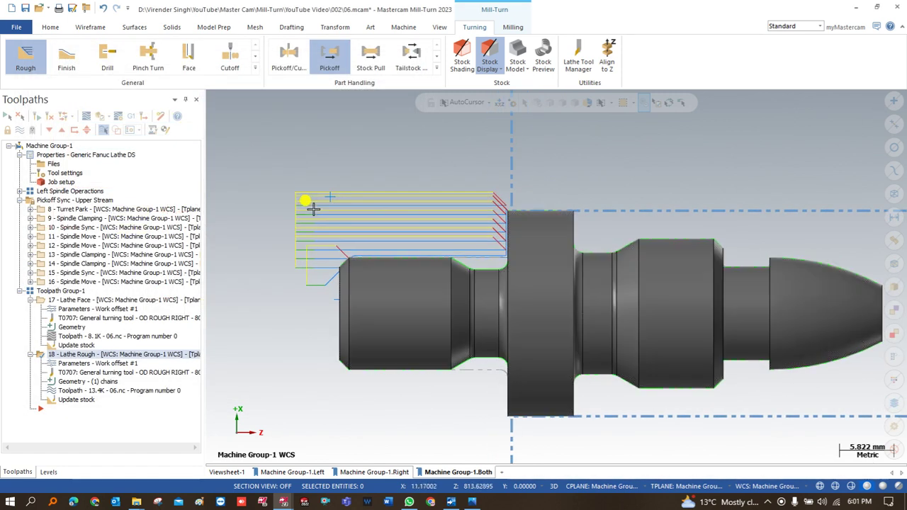
Add a Lathe Groove toolpath defined by a partial chain from the undercut's taper to the top of the flange's near face.
left_click(255, 68)
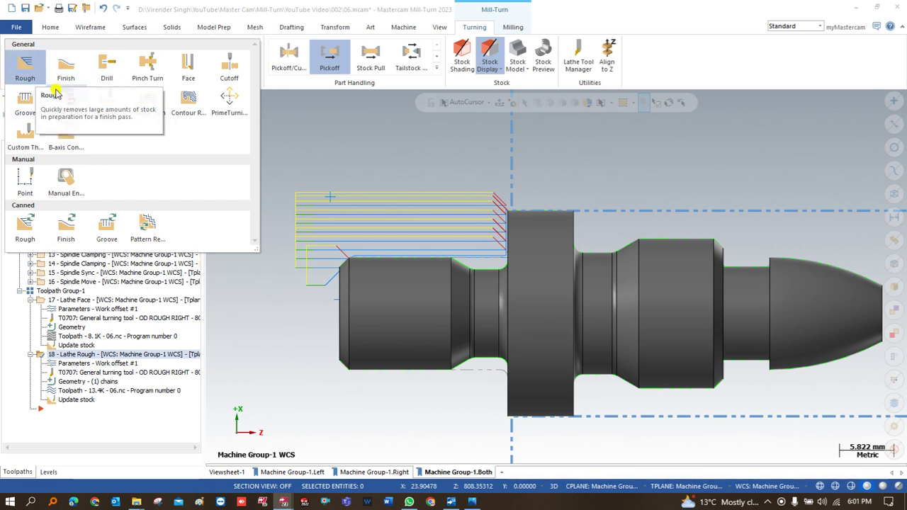
left_click(25, 103)
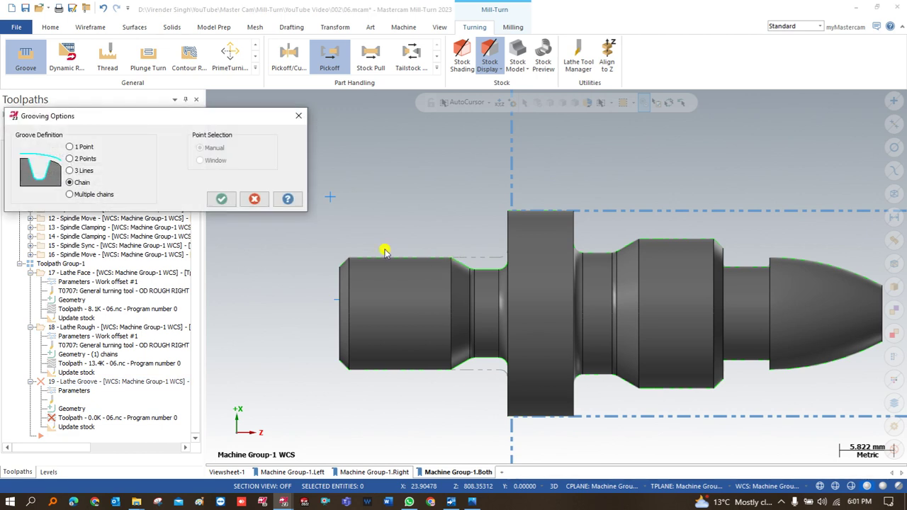
left_click(221, 198)
left_click(457, 260)
middle_click_drag(457, 260, 507, 261)
left_click(509, 242)
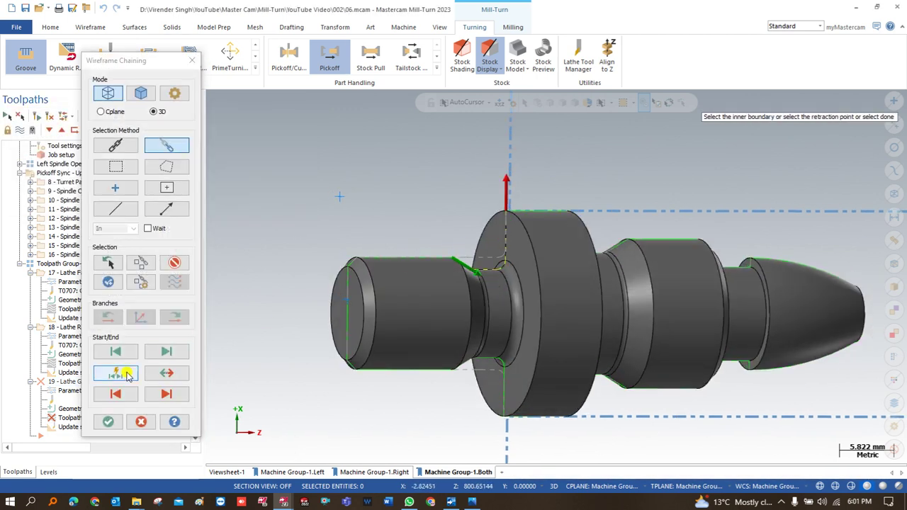
left_click(108, 422)
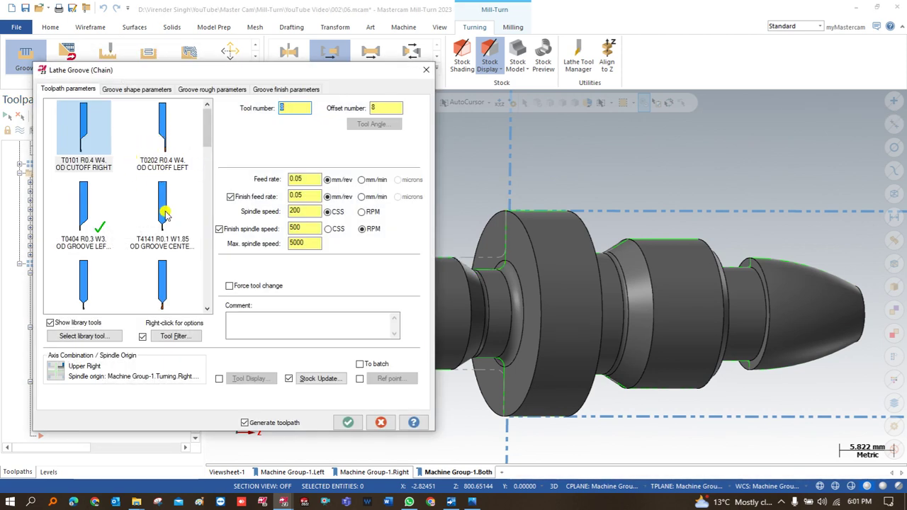
Browse the library grooving tools and inspect the insert geometry of the T4949 R0.3 W6 OD GROOVE RIGHT - WIDE tool.
scroll(165, 214, "down", 2)
scroll(140, 183, "down", 1)
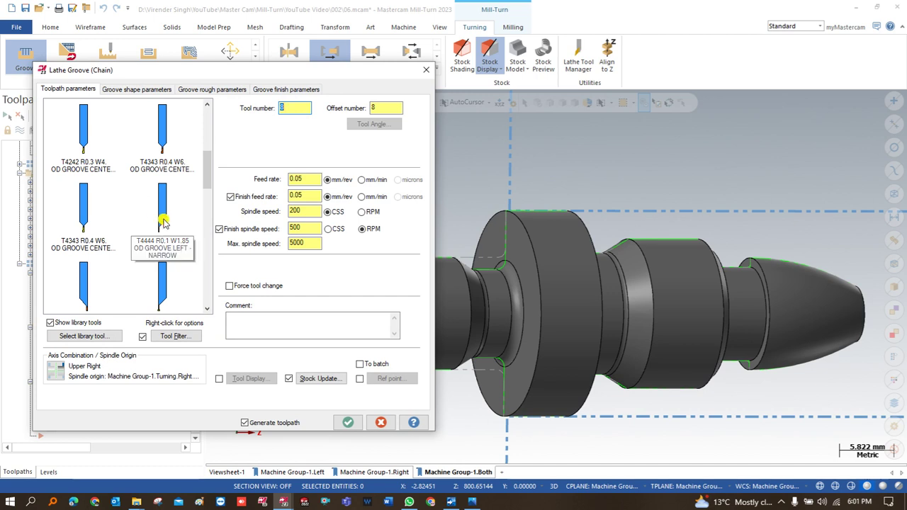
scroll(146, 182, "down", 1)
scroll(157, 177, "down", 2)
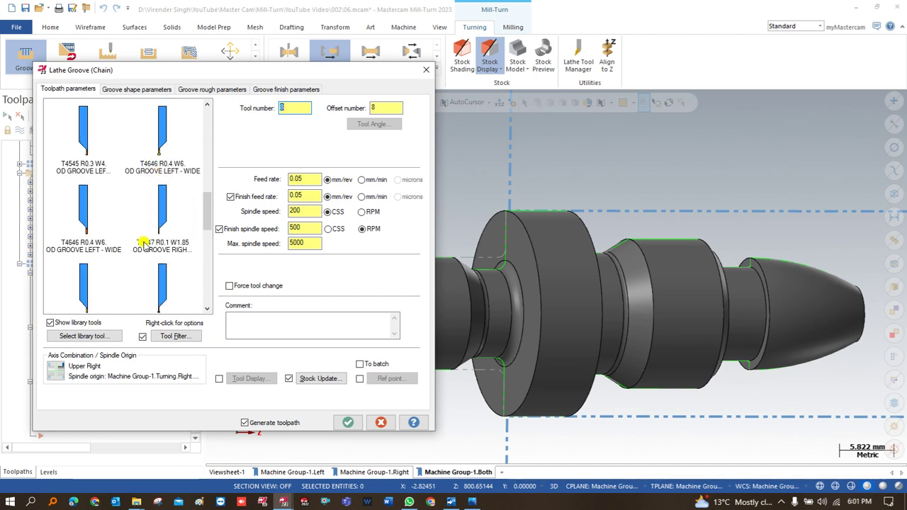
scroll(157, 226, "down", 1)
scroll(123, 256, "down", 2)
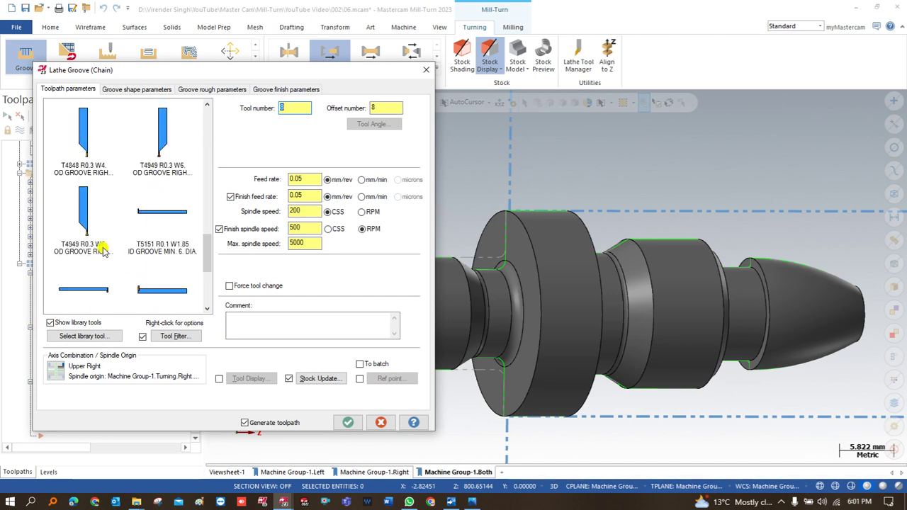
left_click(84, 225)
double_click(85, 209)
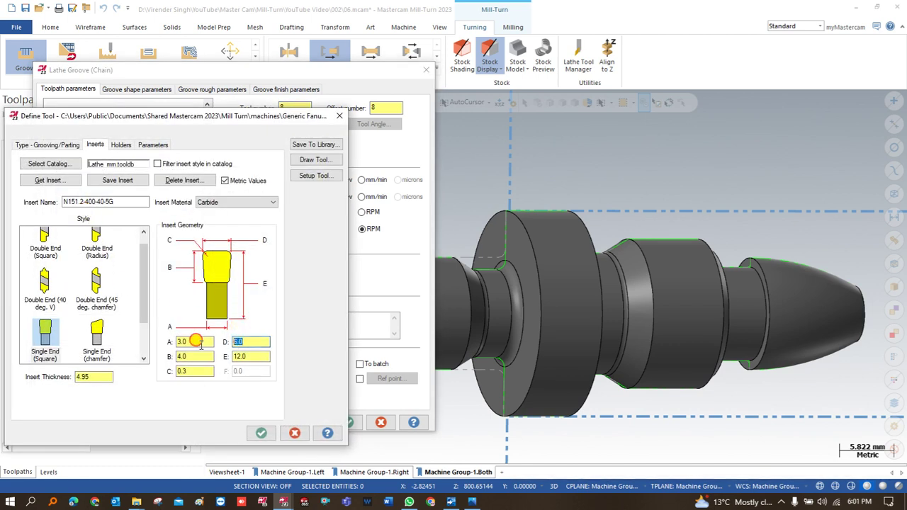
key("Escape")
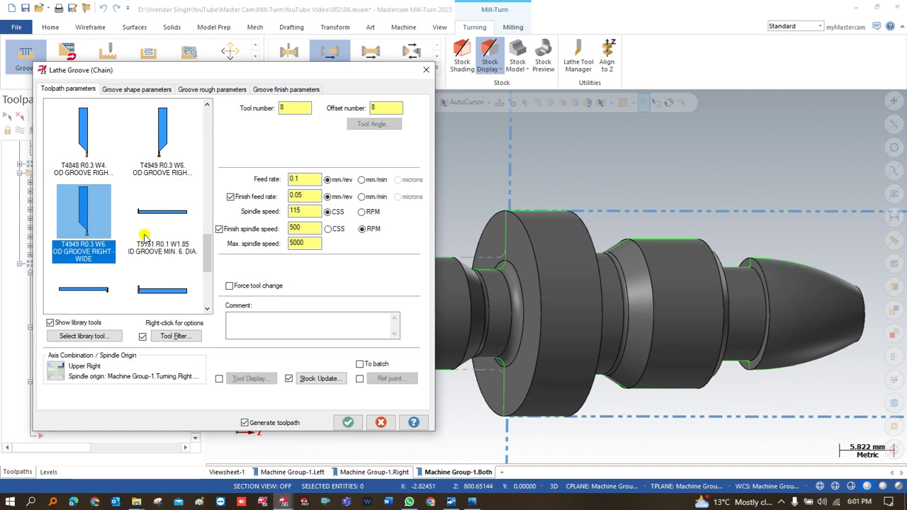
Set insert width D of the T4848 R0.3 W4 OD GROOVE RIGHT tool to 3.0 mm and preview the drawn tool.
double_click(87, 149)
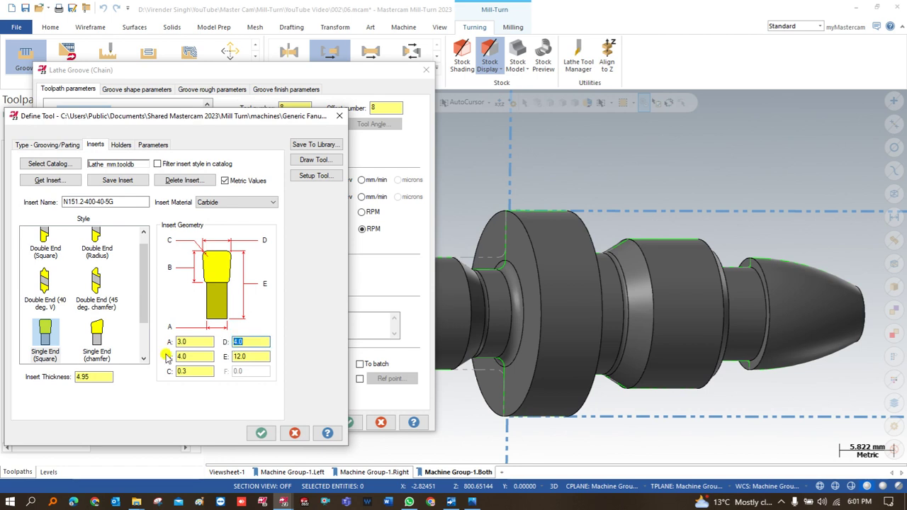
left_click(307, 162)
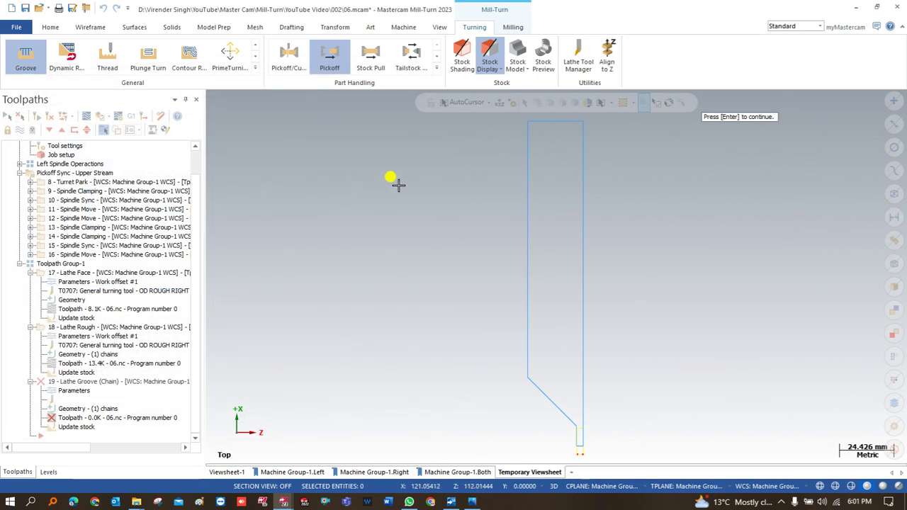
key("Escape")
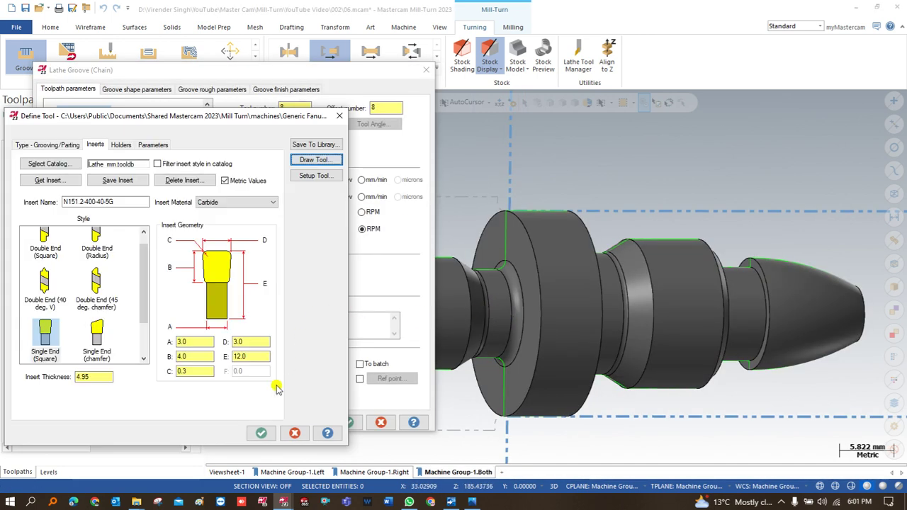
left_click(269, 433)
Generate the groove toolpath with the edited tool, bypass the tool clearance warning in the top view, and keep the operation.
left_click(349, 423)
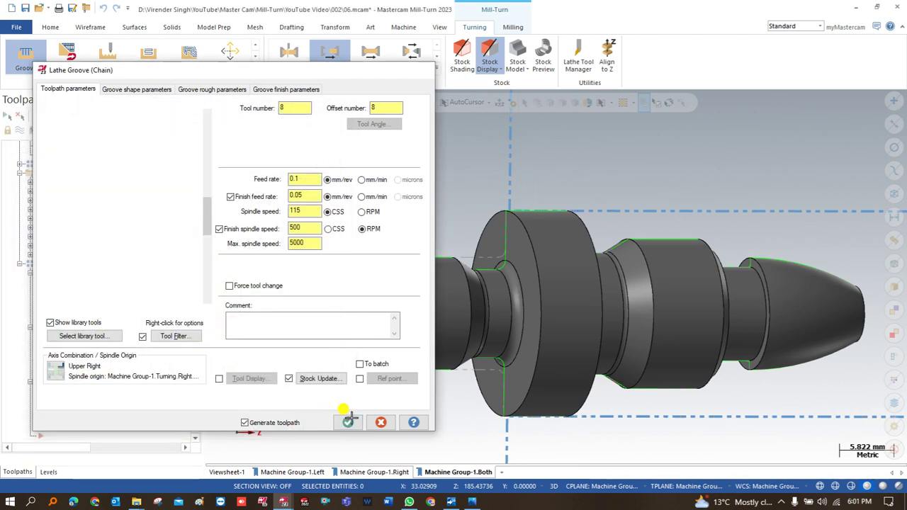
right_click(418, 207)
left_click(435, 263)
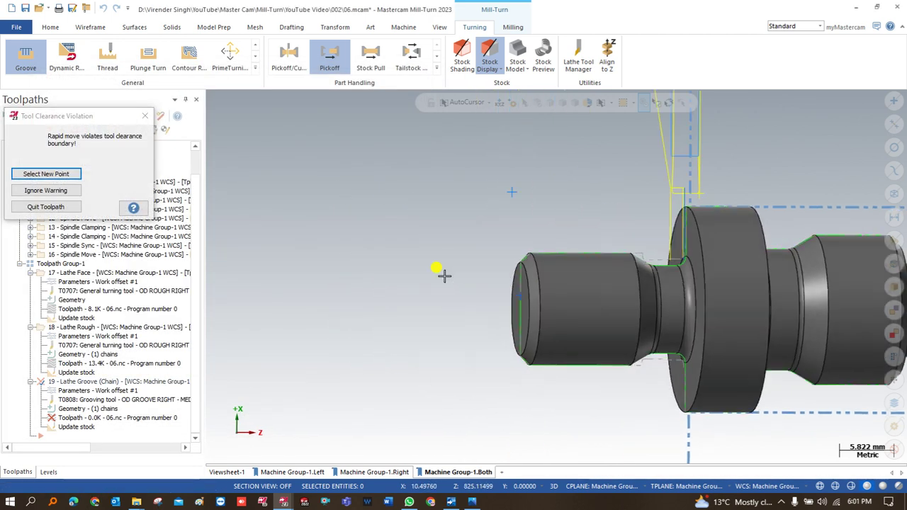
scroll(572, 236, "up", 5)
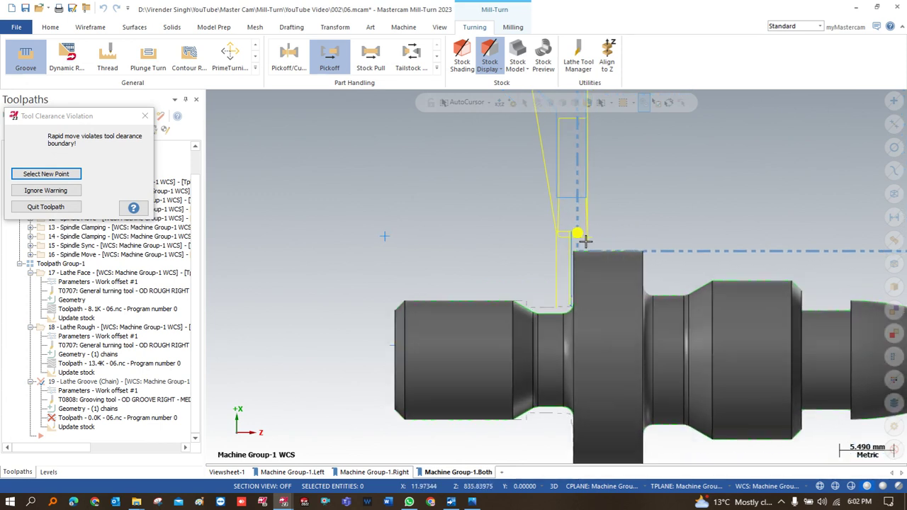
scroll(527, 252, "down", 1)
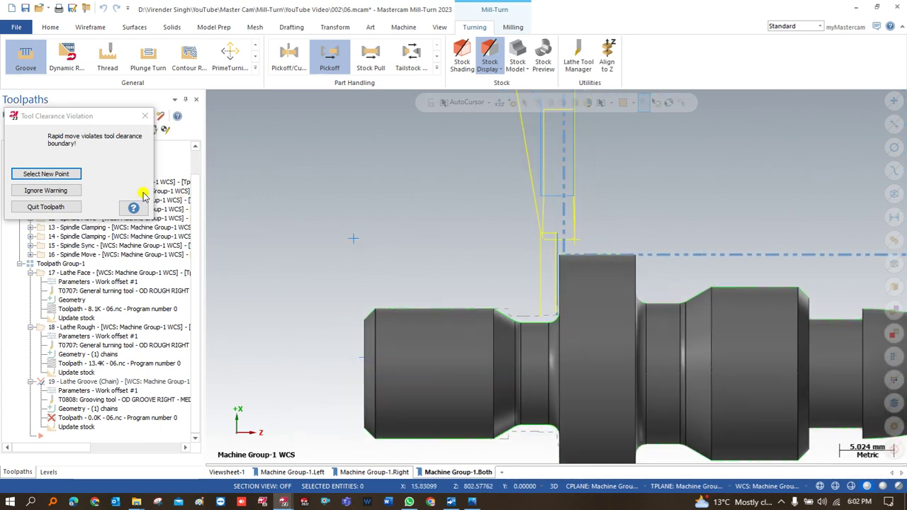
left_click(52, 187)
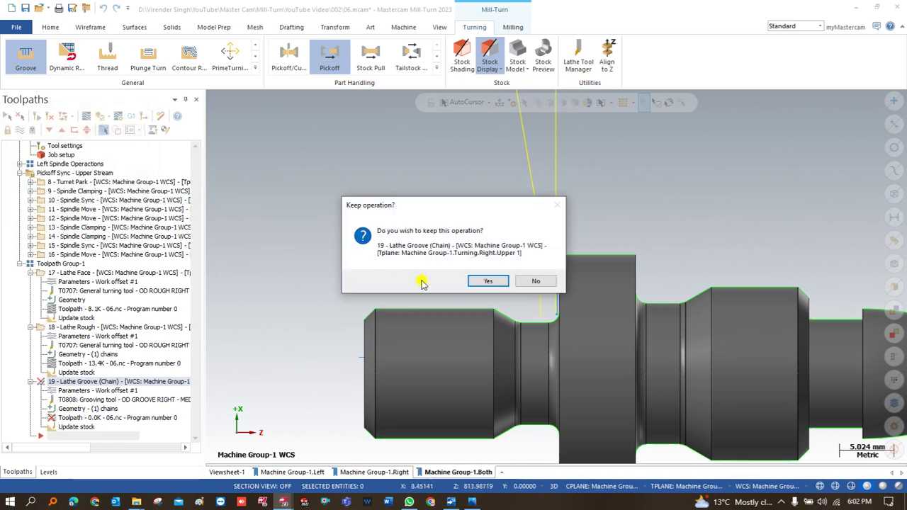
left_click(488, 281)
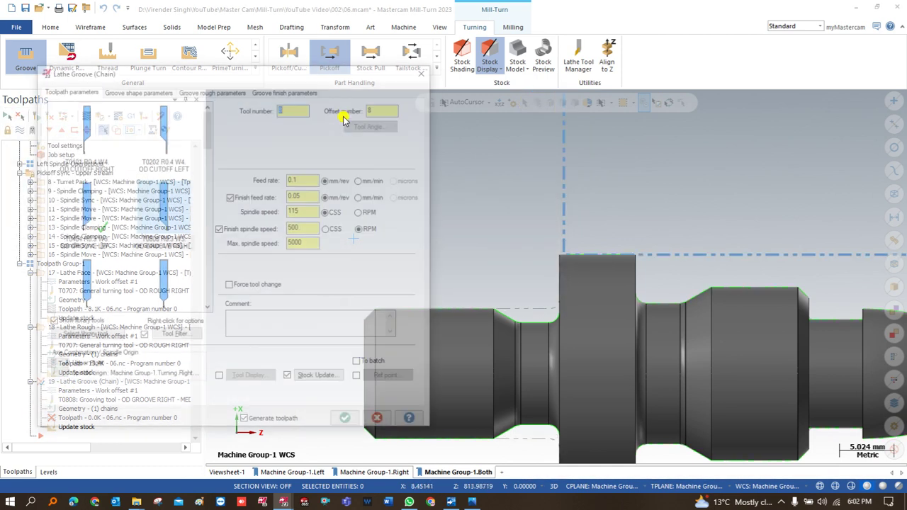
Set the groove finish lead-in entry vectors to Tangent for both the first and second pass and regenerate the toolpath.
left_click(287, 89)
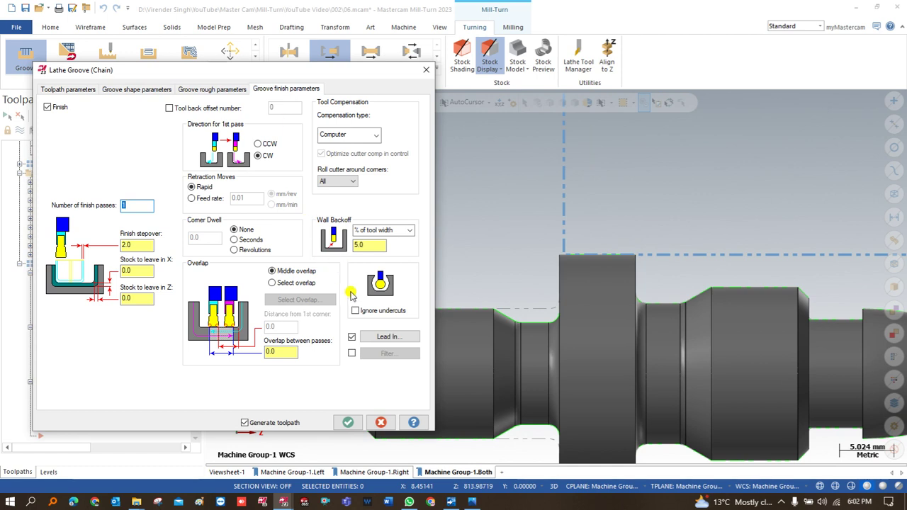
left_click(389, 336)
left_click(171, 190)
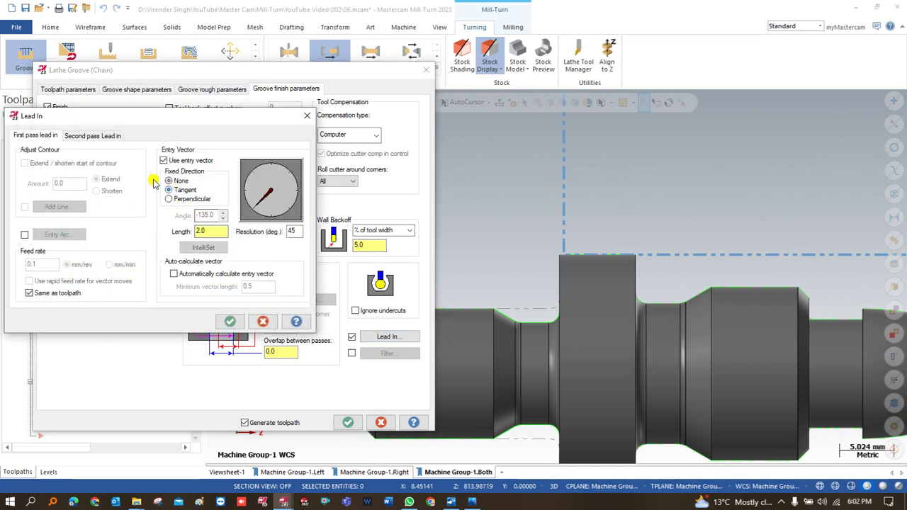
left_click(92, 136)
left_click(178, 190)
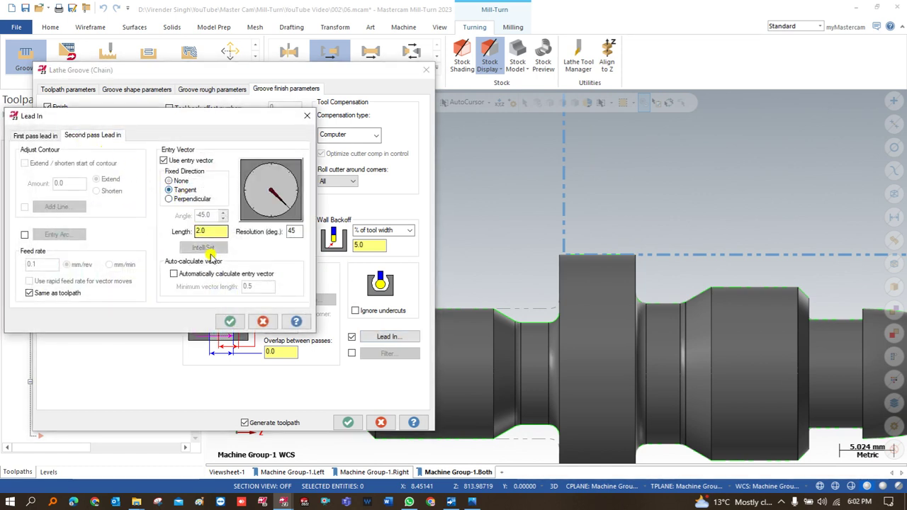
left_click(230, 321)
left_click(348, 422)
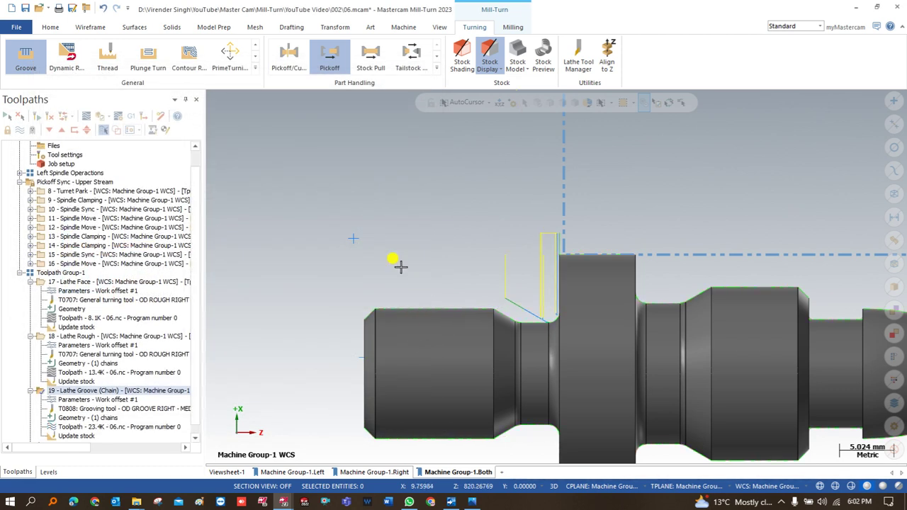
Backplot the groove operation to check the tool's motion beside the flange.
scroll(520, 258, "down", 2)
scroll(492, 259, "up", 3)
left_click(111, 129)
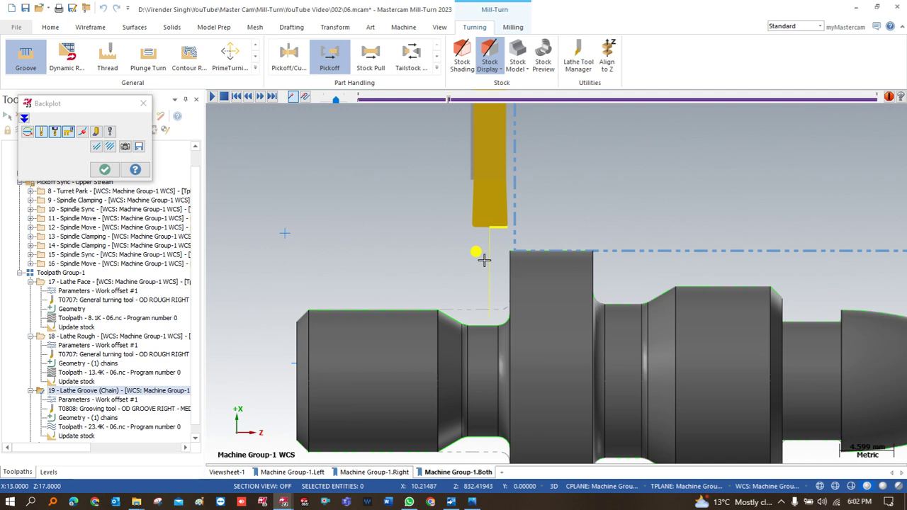
scroll(482, 257, "down", 2)
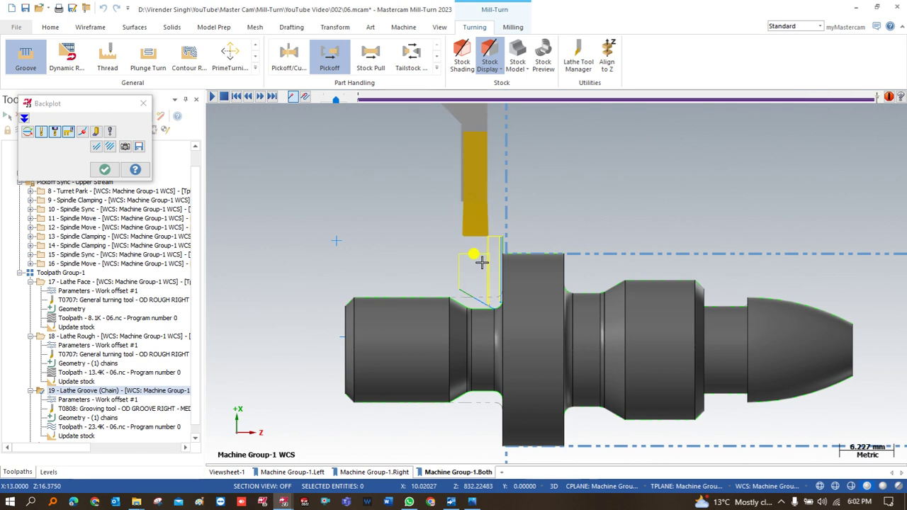
key("Escape")
Examine the groove passes and taper lead-in around the undercut, and review the groove finish parameters.
scroll(479, 268, "up", 1)
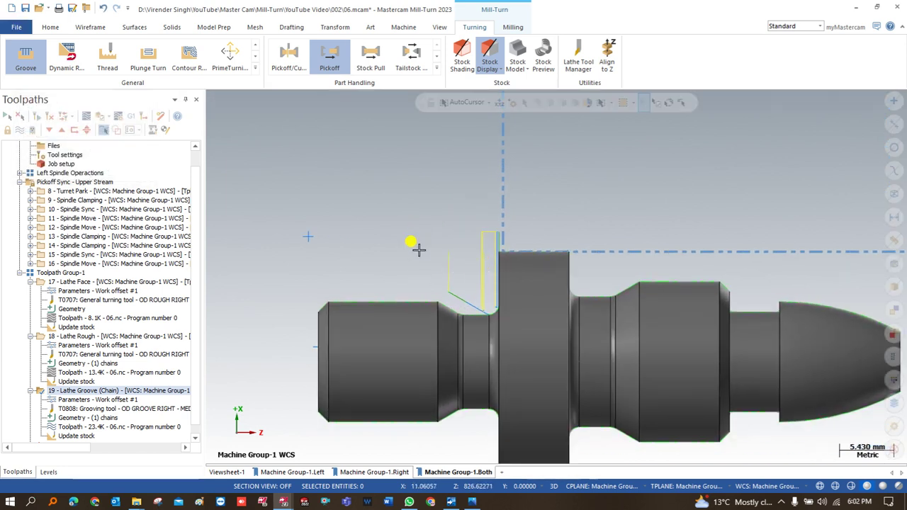
scroll(429, 257, "down", 1)
scroll(464, 290, "up", 2)
middle_click_drag(464, 290, 498, 286)
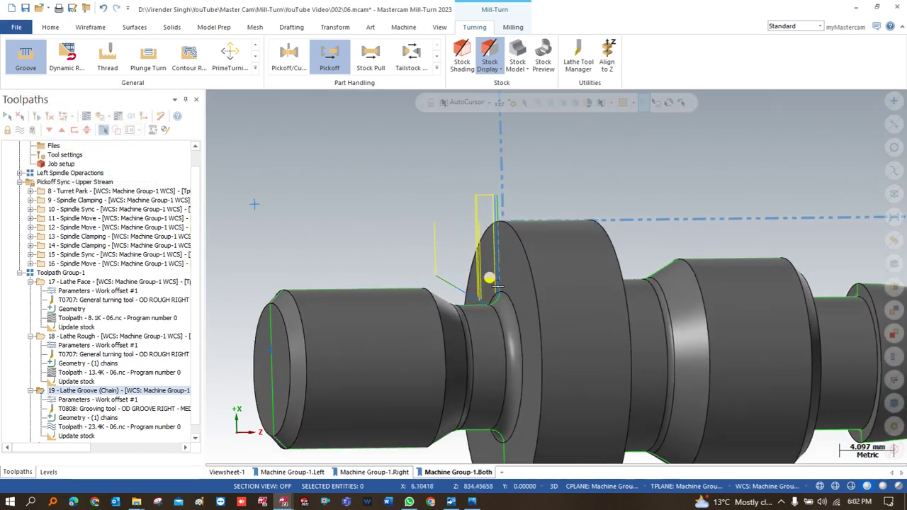
scroll(498, 285, "up", 2)
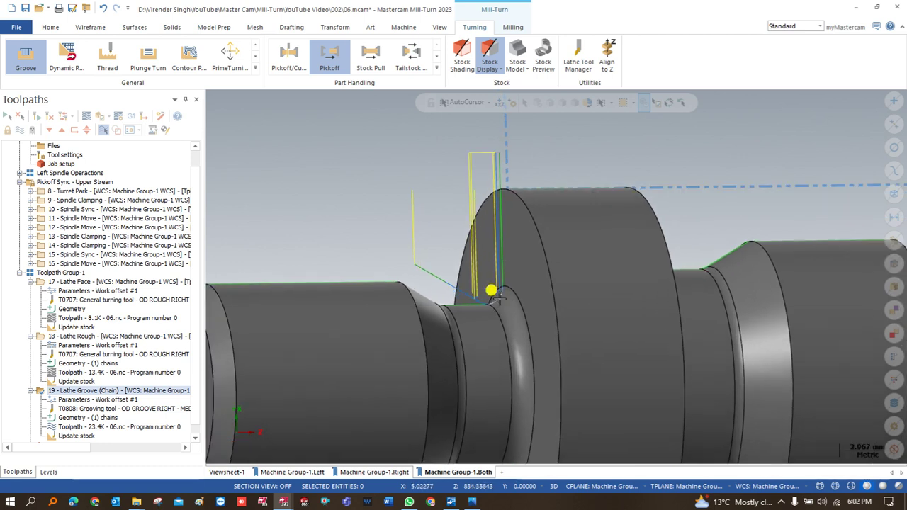
middle_click_drag(498, 298, 480, 300)
right_click(405, 232)
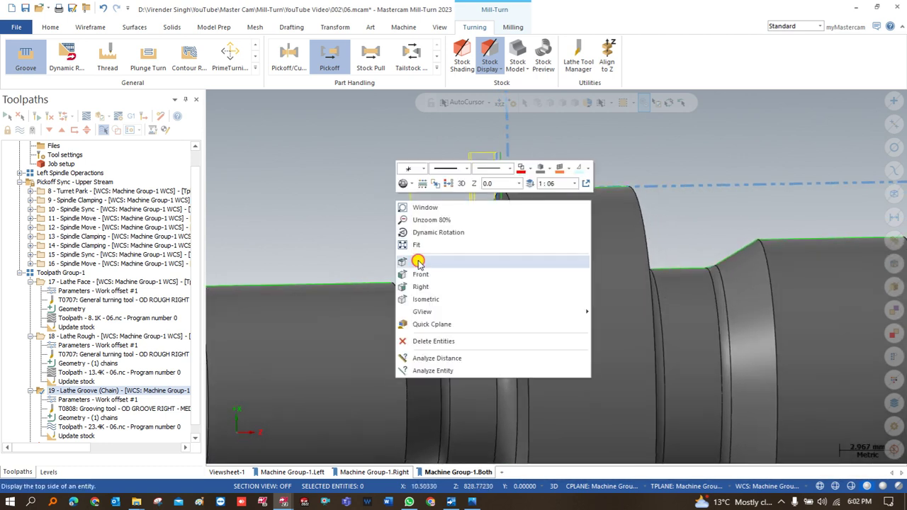
left_click(416, 259)
scroll(415, 288, "down", 1)
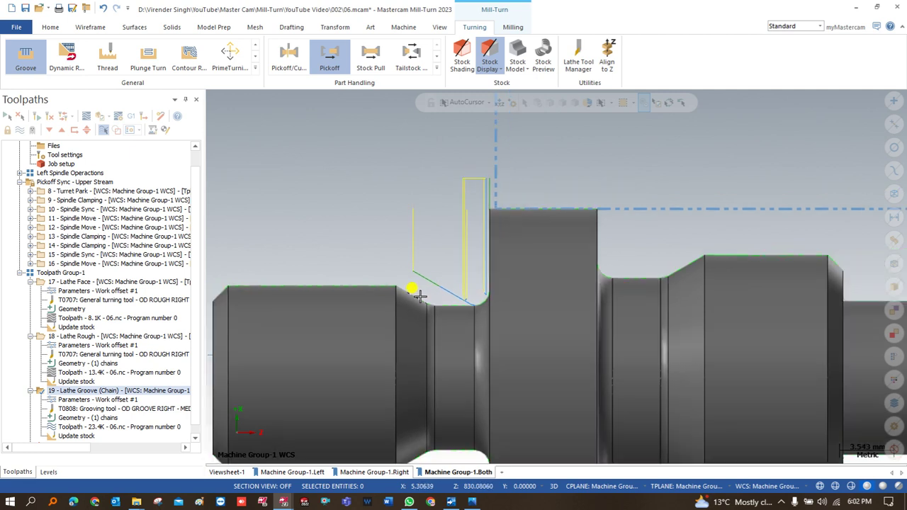
left_click(168, 346)
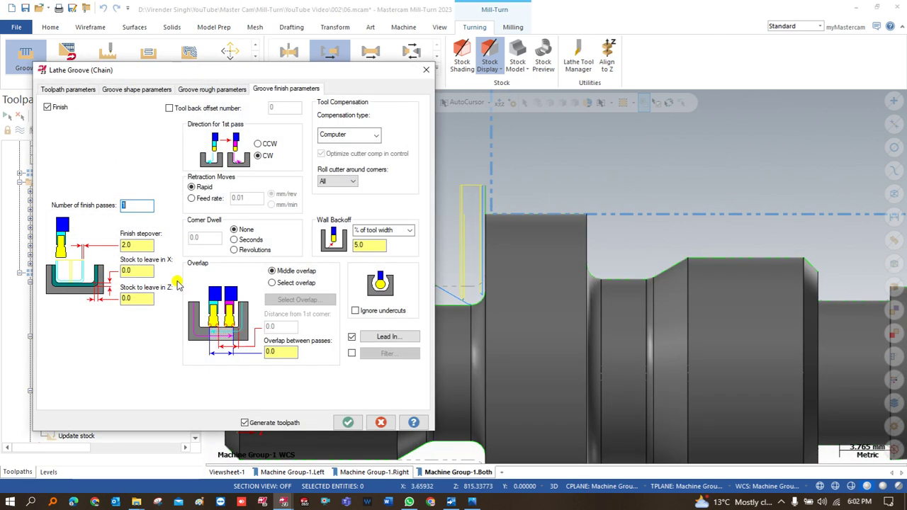
key("Escape")
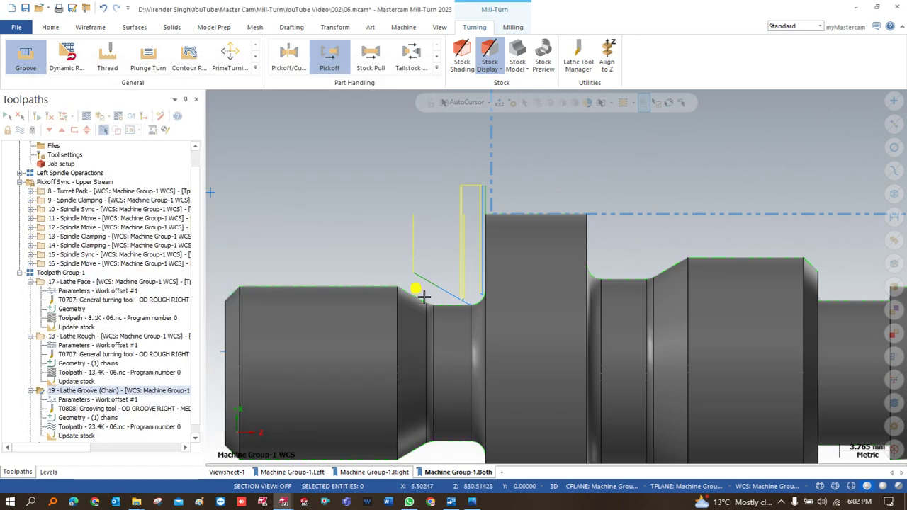
scroll(423, 292, "down", 3)
scroll(425, 296, "up", 2)
scroll(401, 296, "down", 2)
scroll(398, 292, "up", 1)
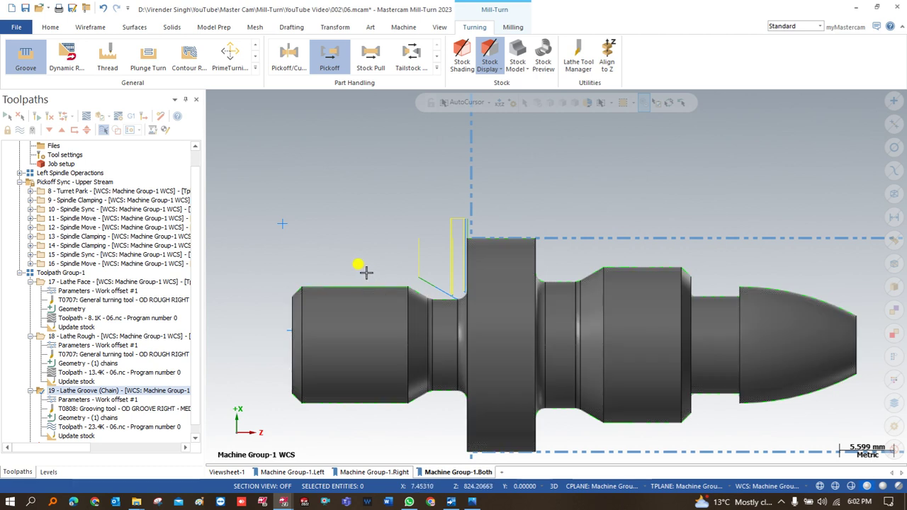
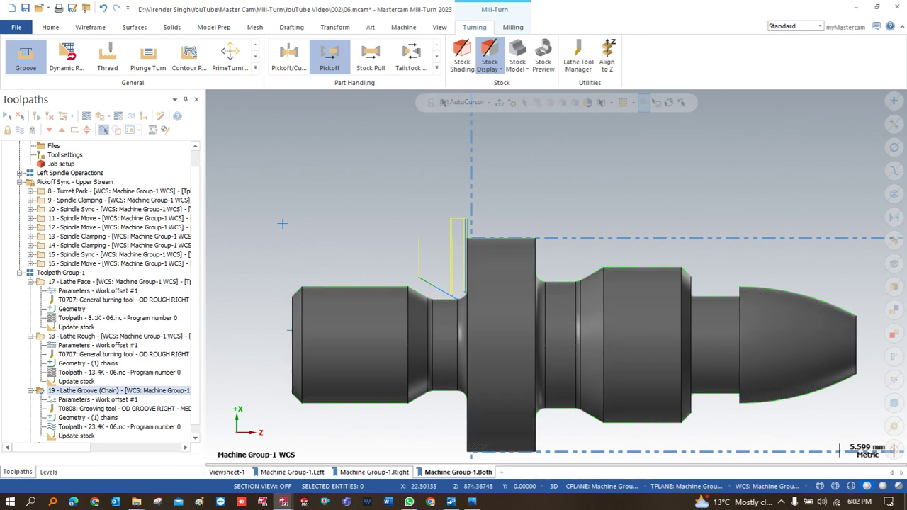
Switch to 06 Drawing.png in the image viewer and check the thread callout at the shaft's short end.
left_click(471, 501)
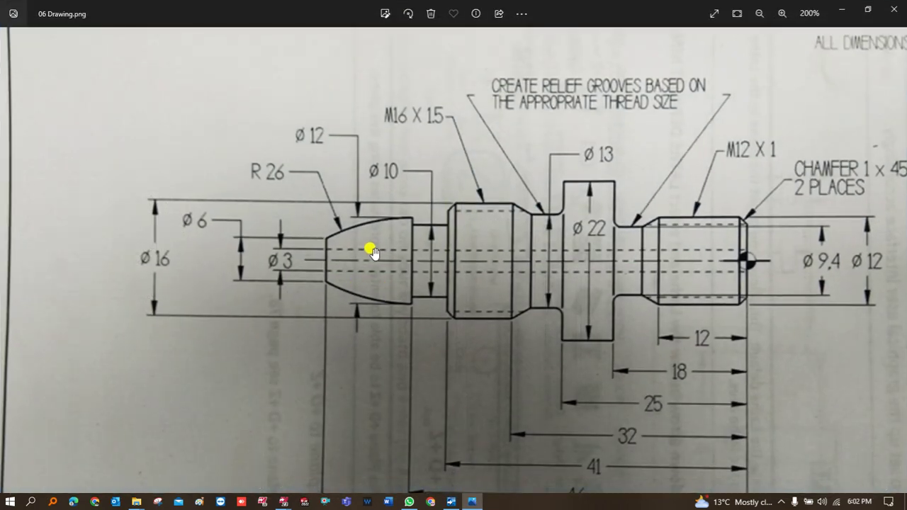
scroll(737, 229, "down", 2)
scroll(660, 134, "up", 3)
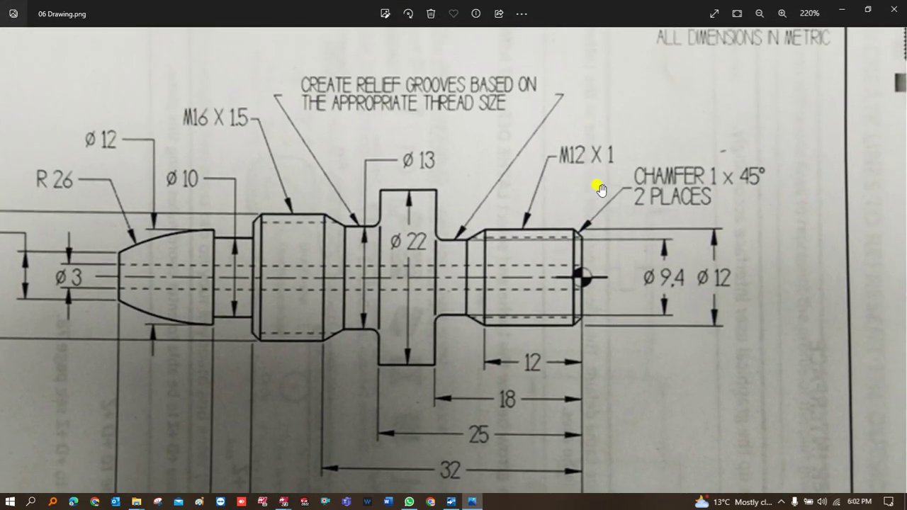
left_click(841, 9)
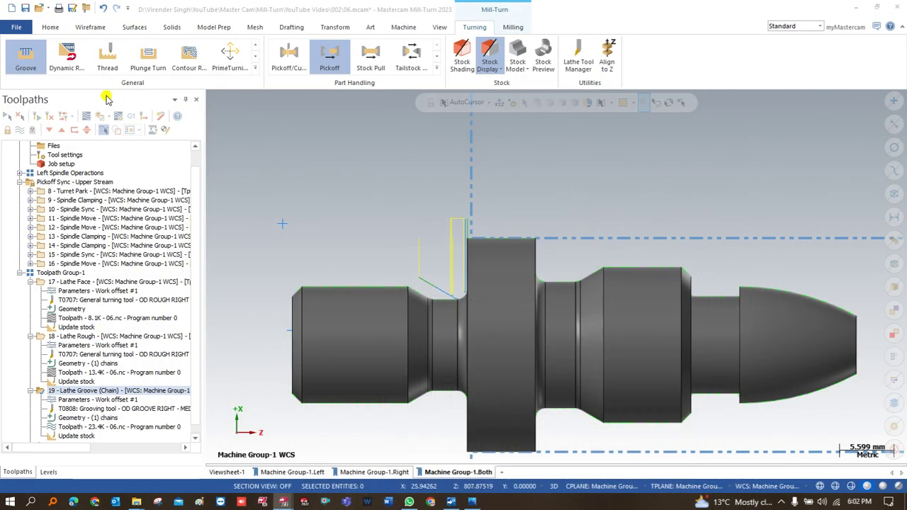
Add a Lathe Thread toolpath and browse the library's OD threading tools.
left_click(108, 62)
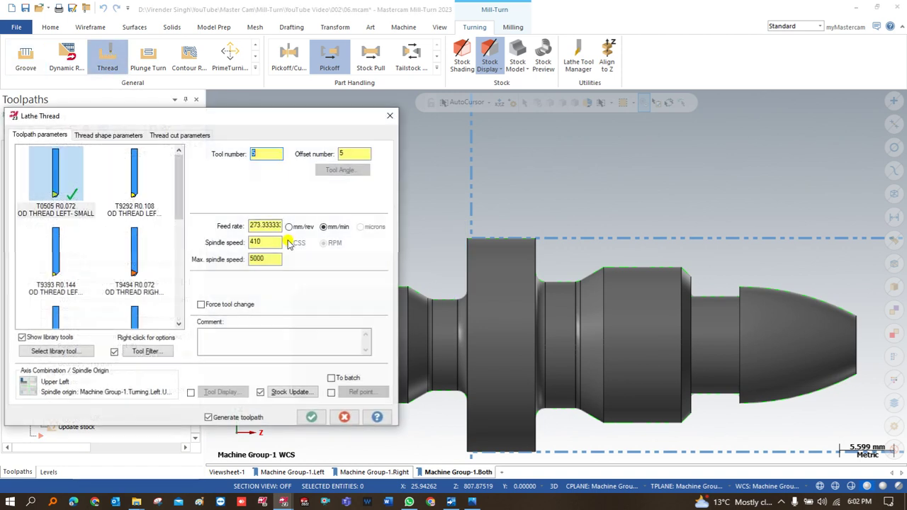
scroll(85, 251, "down", 2)
scroll(76, 254, "up", 3)
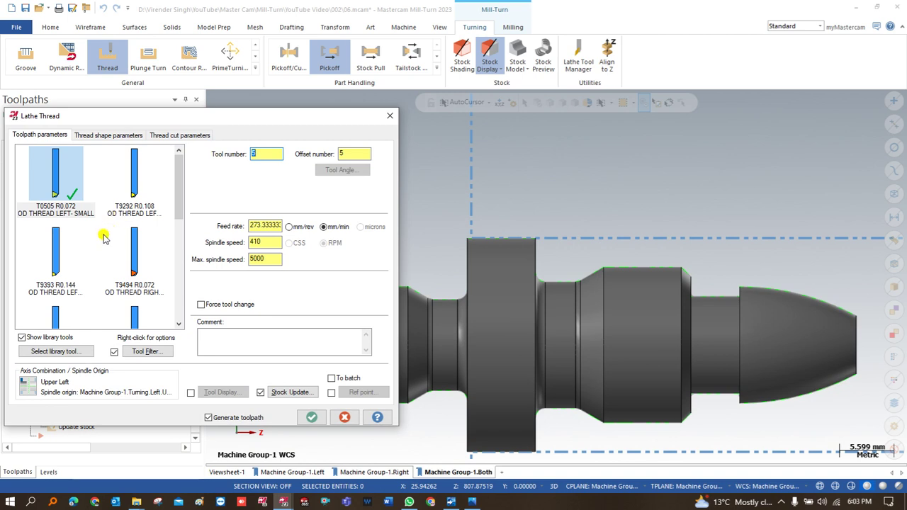
scroll(85, 245, "down", 2)
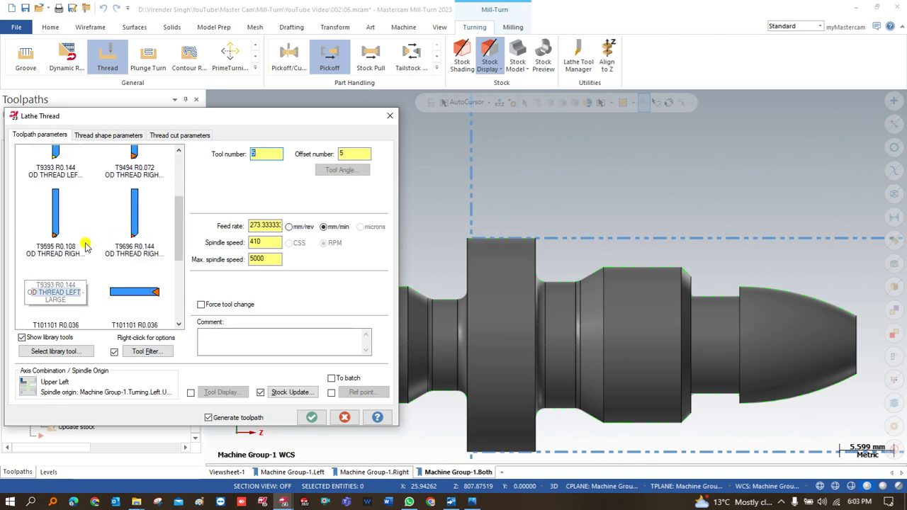
scroll(85, 245, "up", 2)
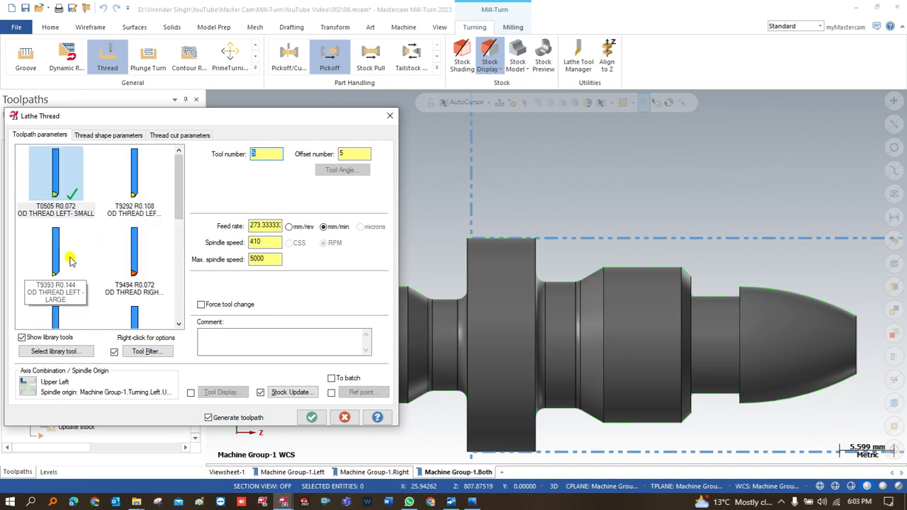
scroll(140, 244, "down", 2)
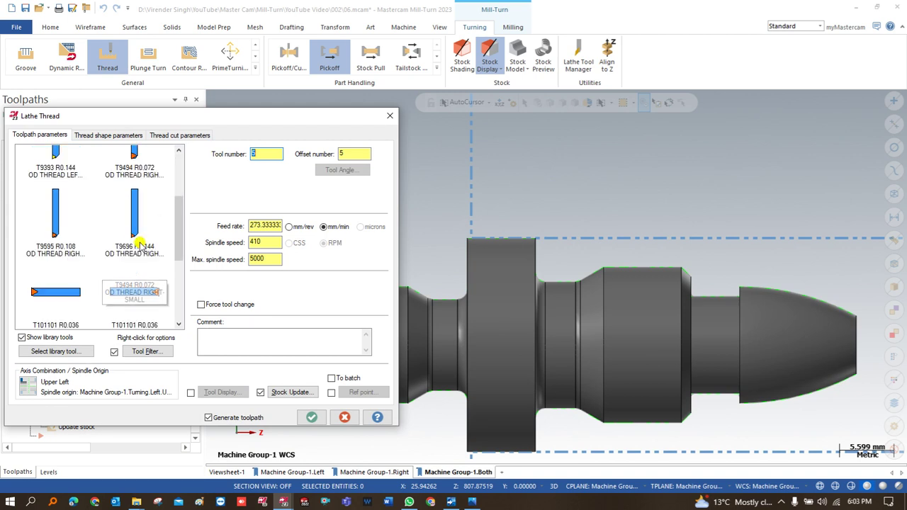
scroll(129, 253, "up", 3)
Set the holder of the T9292 R0.108 OD THREAD LEFT - MEDIUM tool to the opposite-hand Straight Shank style and preview the drawn tool.
double_click(137, 172)
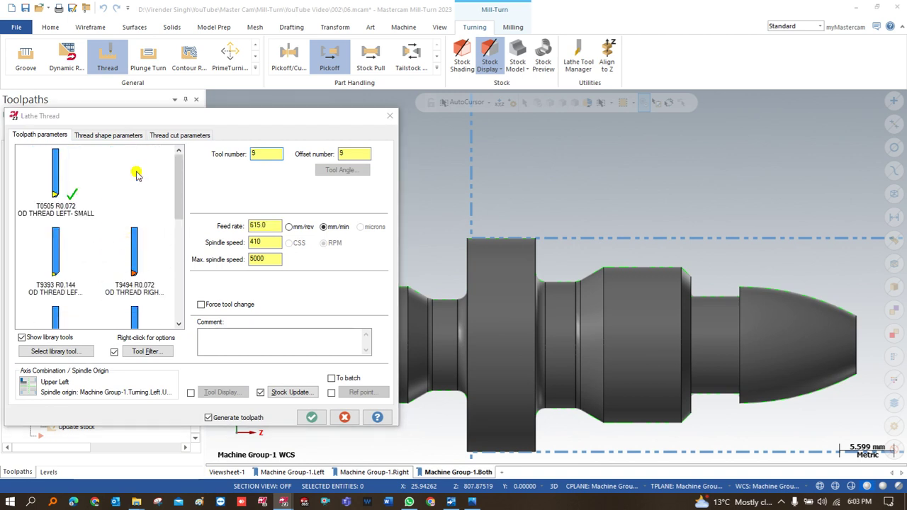
left_click(103, 145)
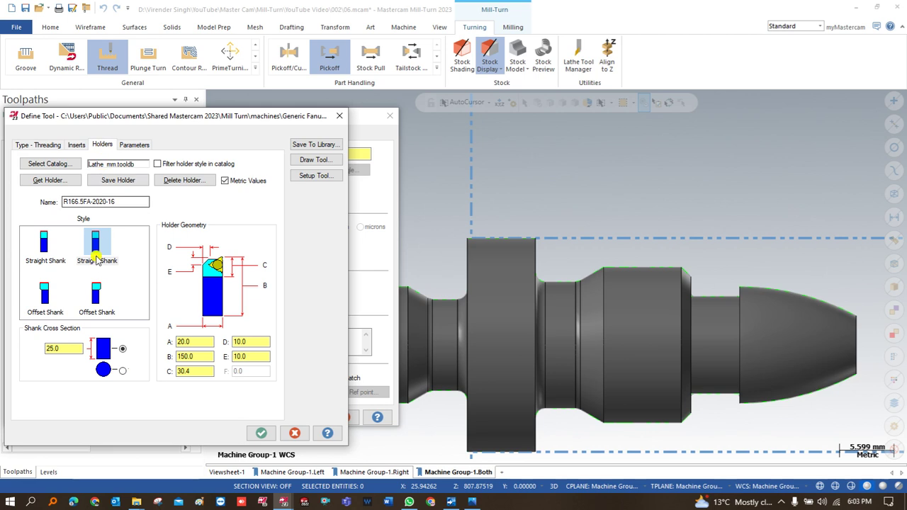
left_click(47, 247)
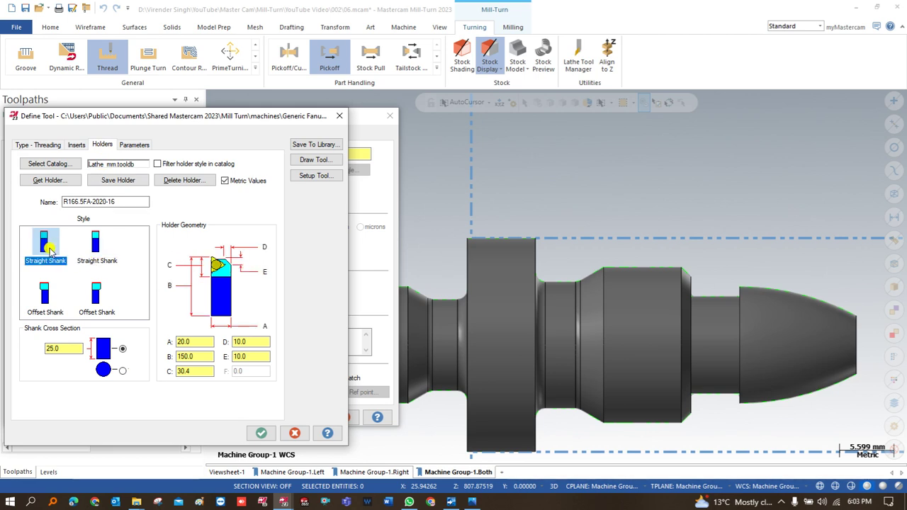
left_click(319, 162)
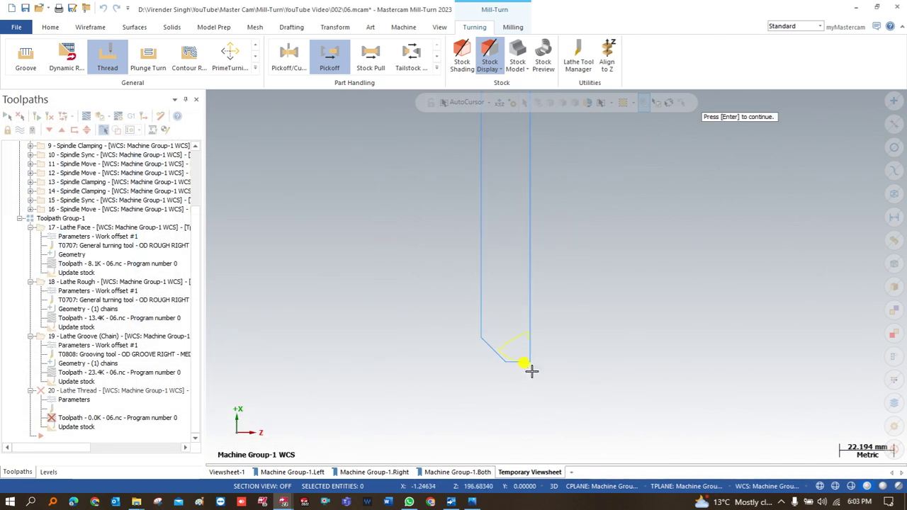
key("Return")
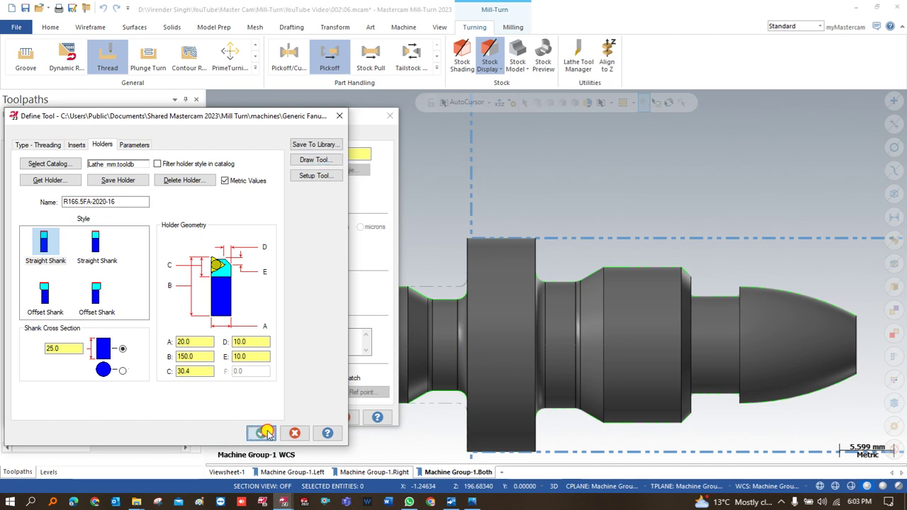
left_click(266, 432)
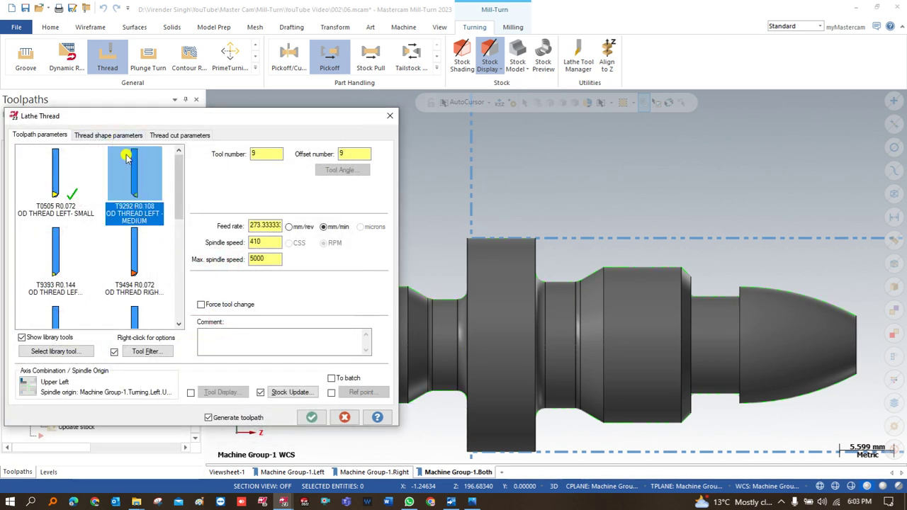
Enable reference points for the thread toolpath and pick an approach point at about X 14.605, Z 618.502, clear of the shaft.
left_click(331, 392)
left_click(361, 392)
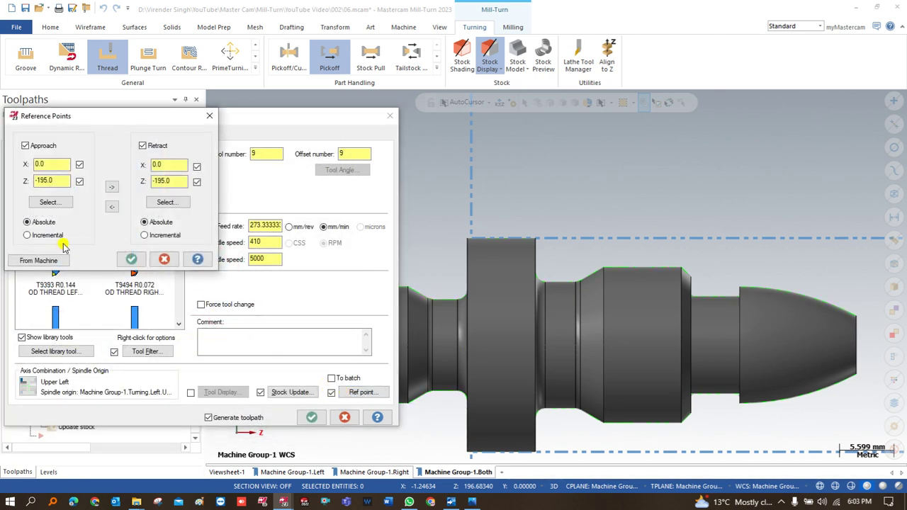
left_click(48, 202)
scroll(411, 217, "down", 3)
left_click(230, 233)
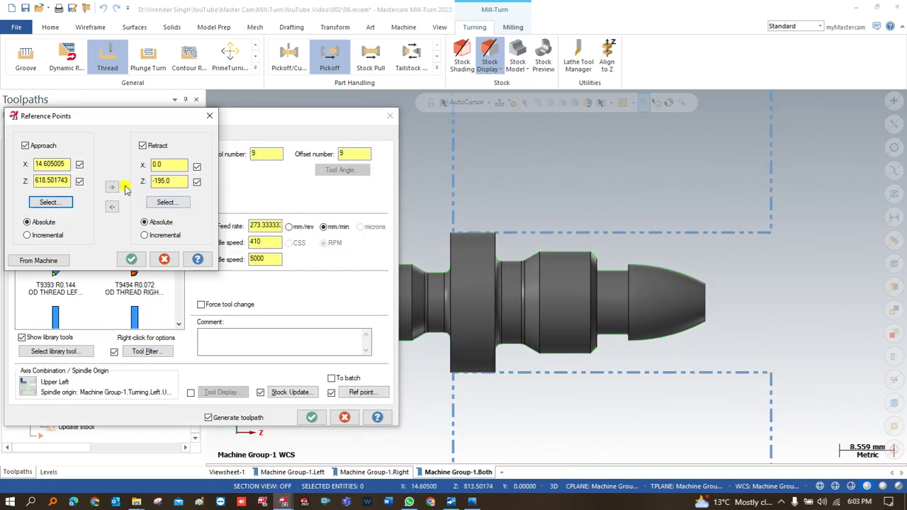
left_click(157, 264)
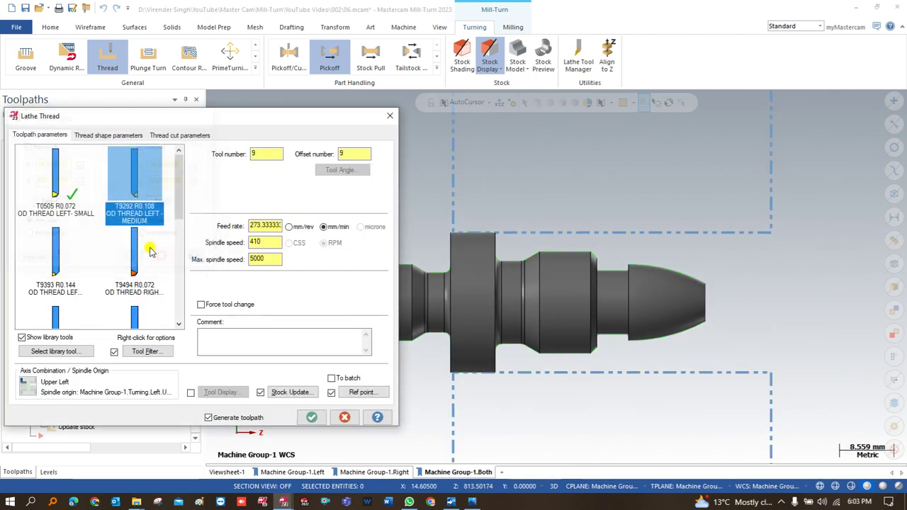
Set the thread shape from the Metric M Profile table to the fine 12 mm entry with 1.0 mm lead and 10.917 mm minor diameter.
left_click(108, 135)
left_click(322, 166)
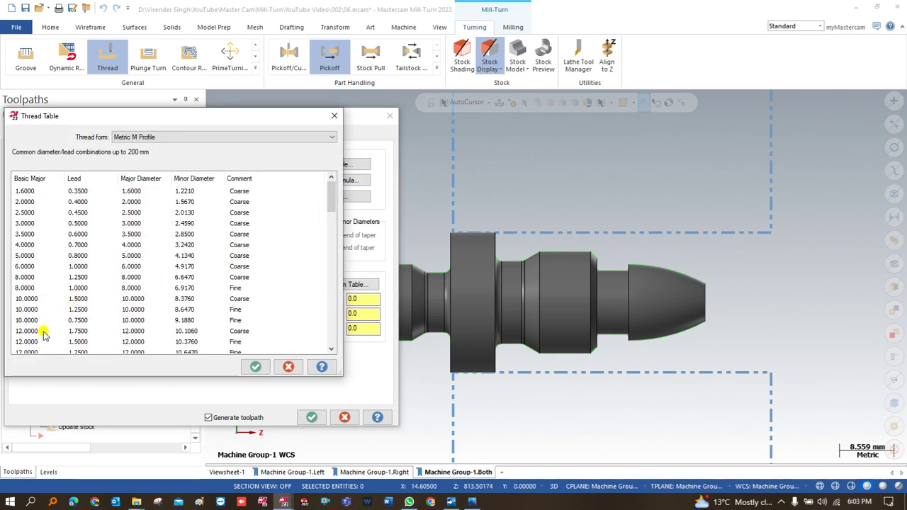
scroll(35, 343, "down", 1)
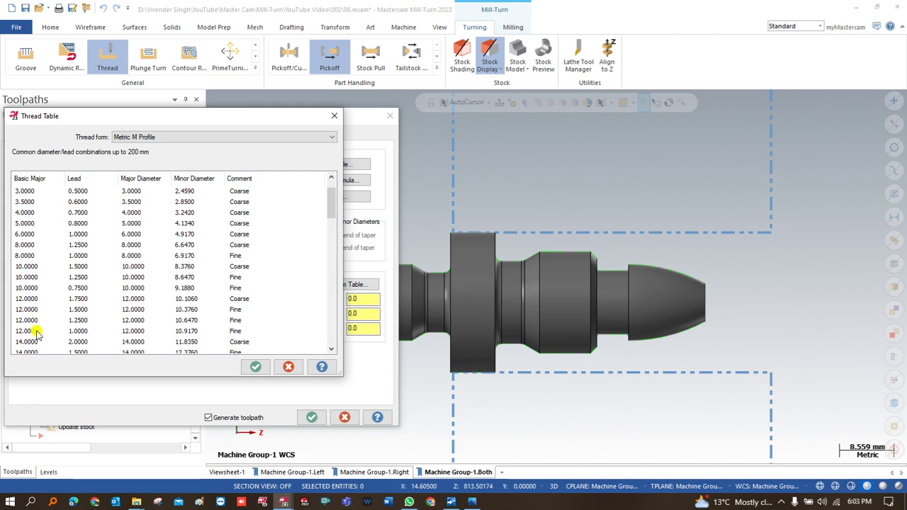
left_click(37, 331)
left_click(255, 366)
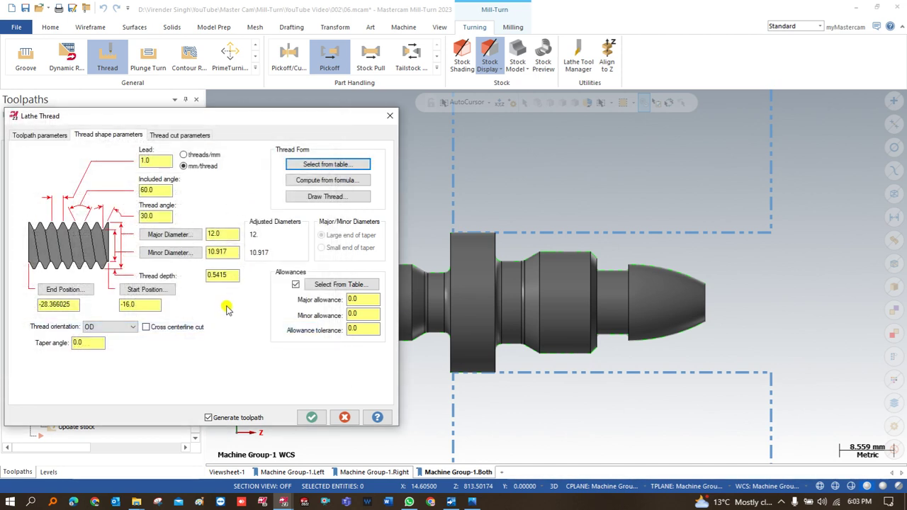
Pick the thread's start position at the shaft's short end face and its end position inside the undercut.
left_click(142, 290)
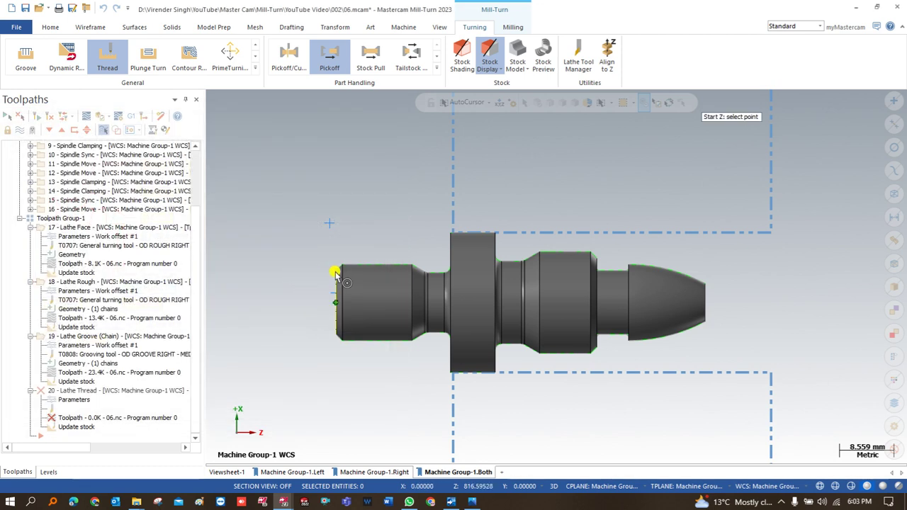
left_click(335, 275)
left_click(61, 291)
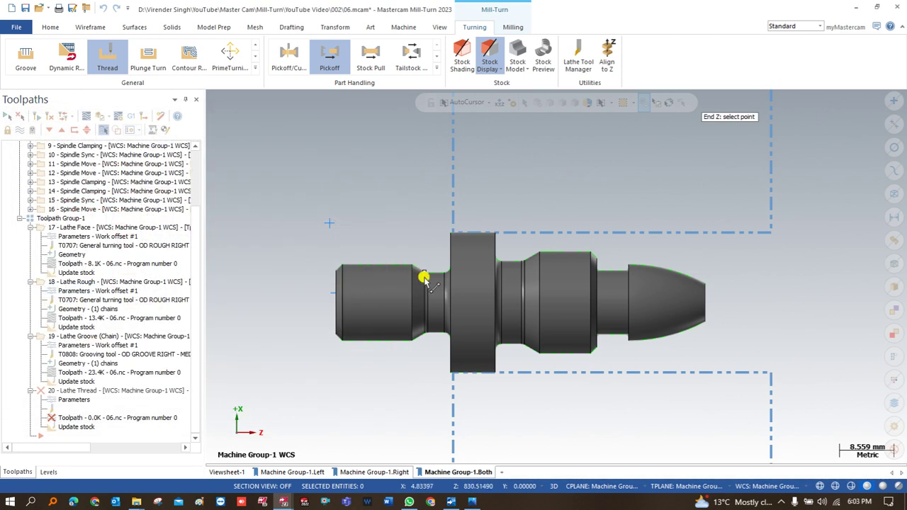
left_click(422, 274)
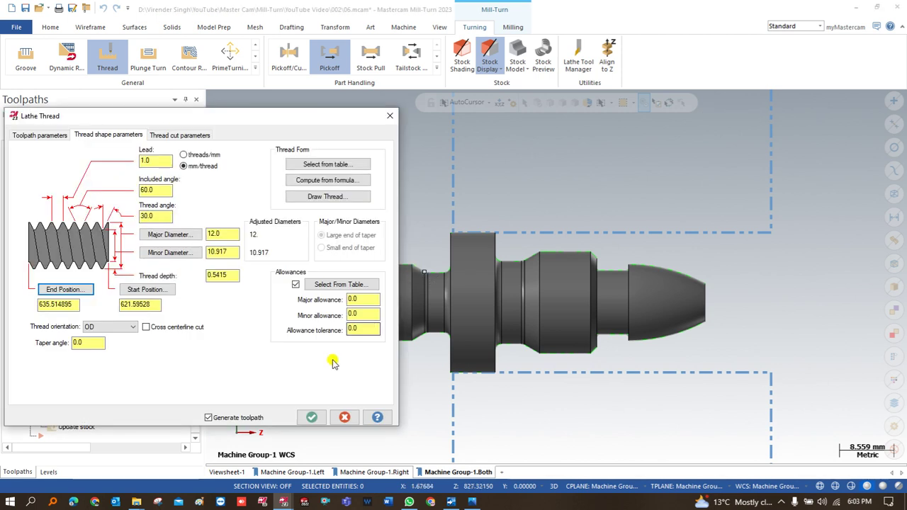
Generate the Lathe Thread toolpath, continuing past the stock collision warnings.
left_click(312, 415)
scroll(338, 335, "down", 5)
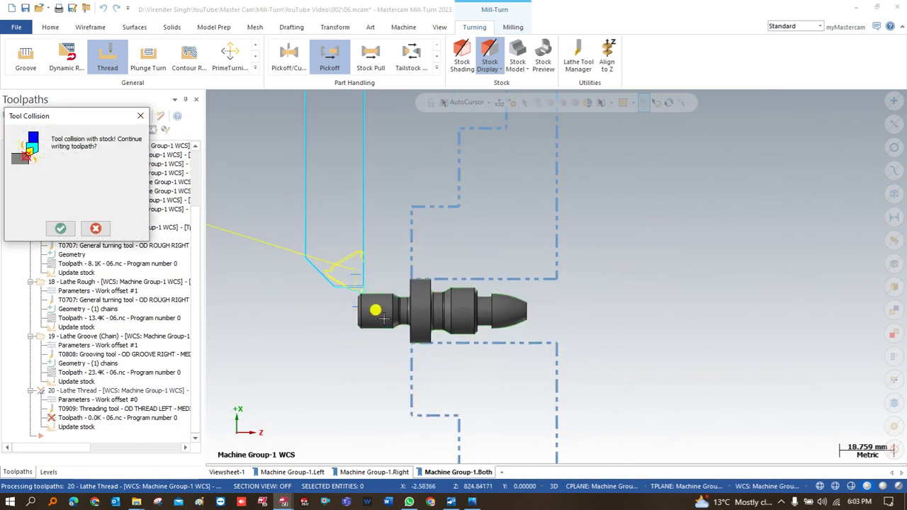
left_click(61, 227)
left_click(61, 228)
left_click(61, 228)
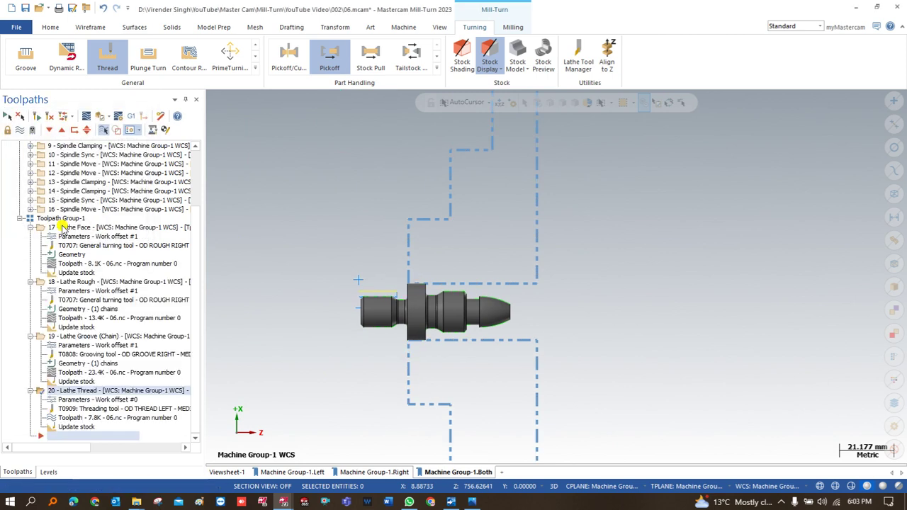
Change the Lathe Thread operation's axis combination to Upper Right and regenerate its toolpath.
left_click(62, 399)
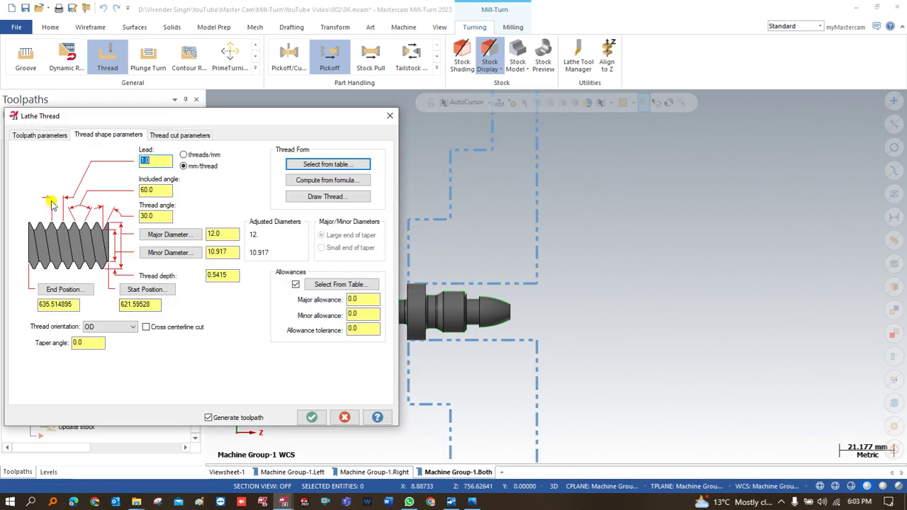
left_click(47, 139)
left_click(32, 389)
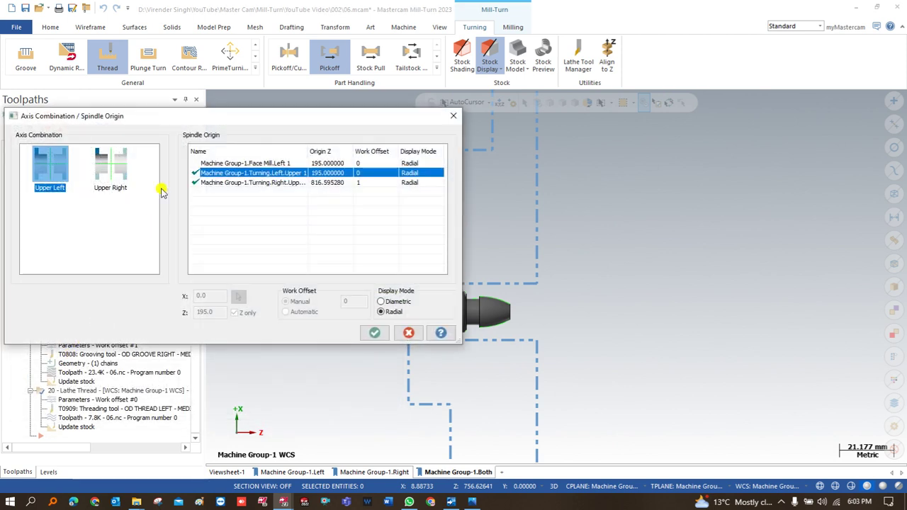
left_click(97, 173)
left_click(373, 333)
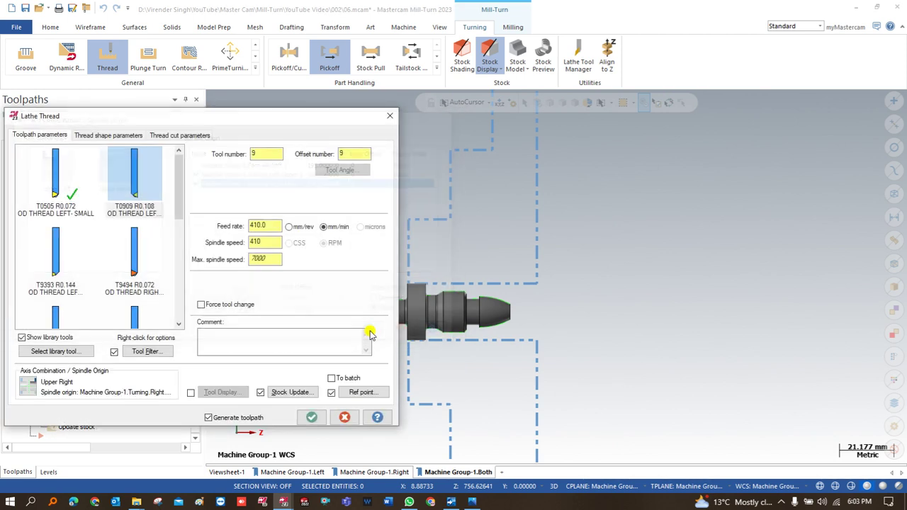
left_click(311, 417)
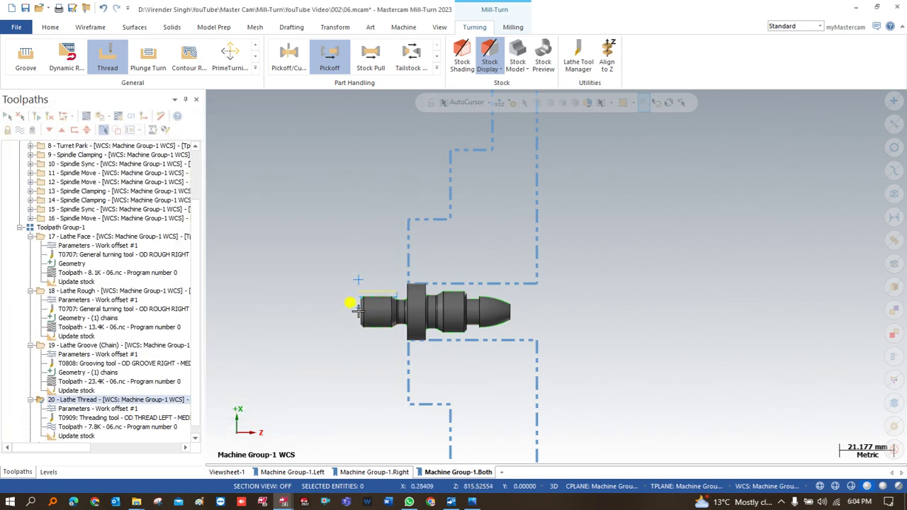
Check the axis combination and spindle origin assigned to the Lathe Groove (Chain) operation.
scroll(358, 296, "up", 4)
left_click(57, 346)
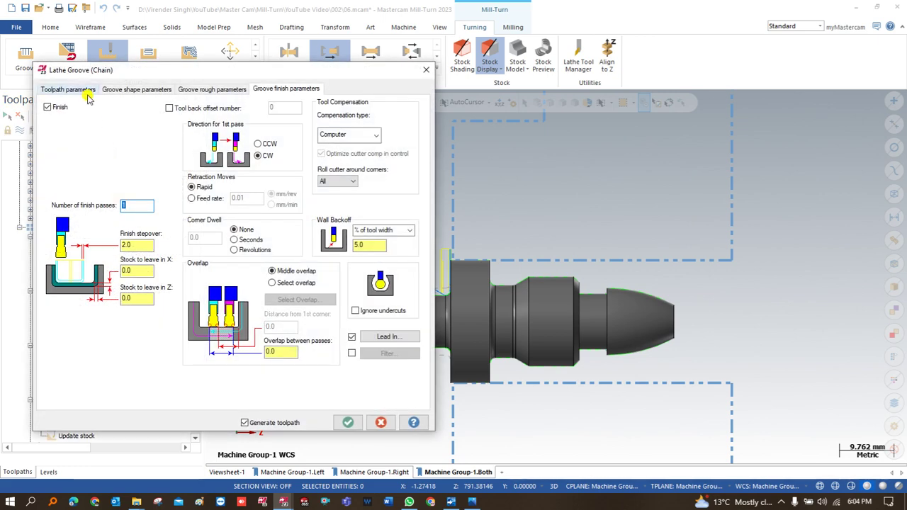
left_click(68, 90)
left_click(56, 370)
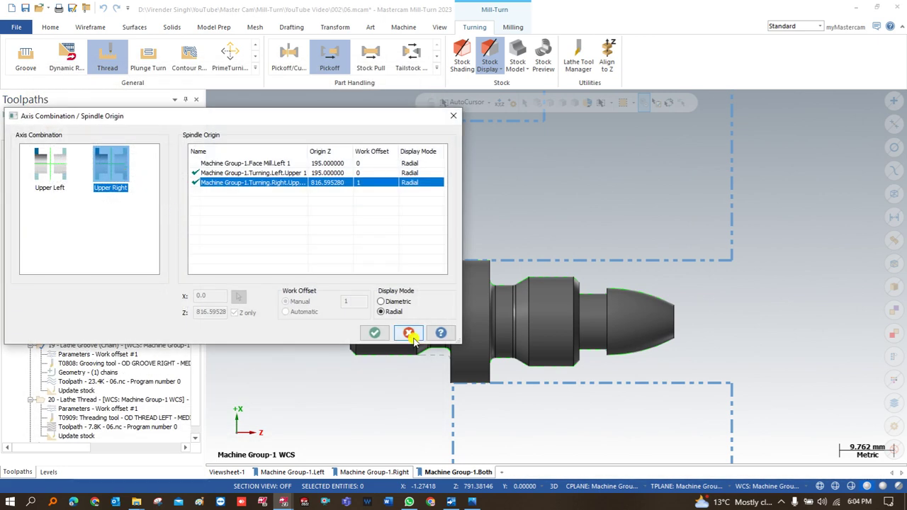
left_click(374, 332)
left_click(348, 421)
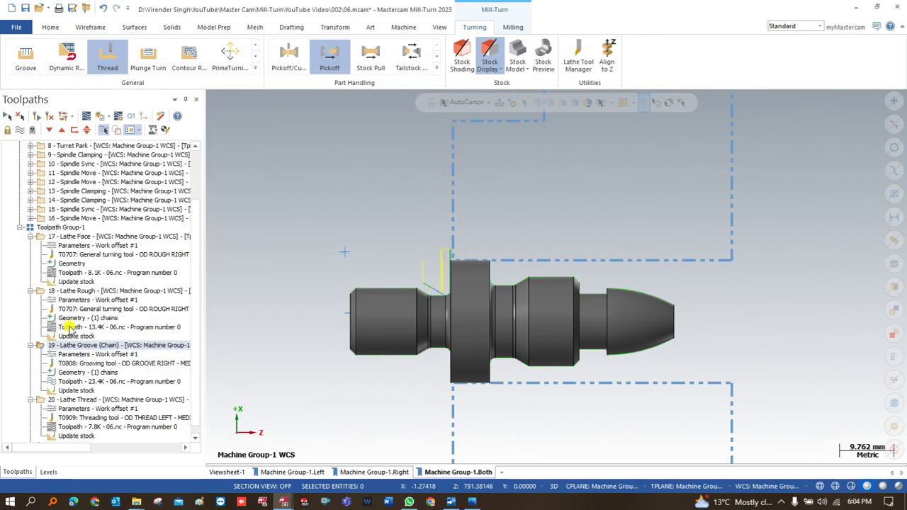
Check the axis combination and spindle origin of the second-side Lathe Rough operation and view its toolpath.
left_click(74, 291)
left_click(73, 300)
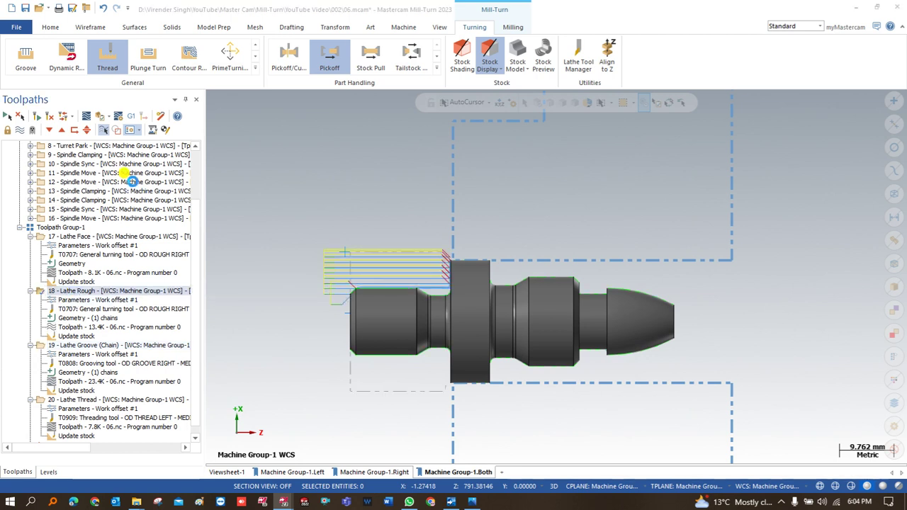
left_click(58, 72)
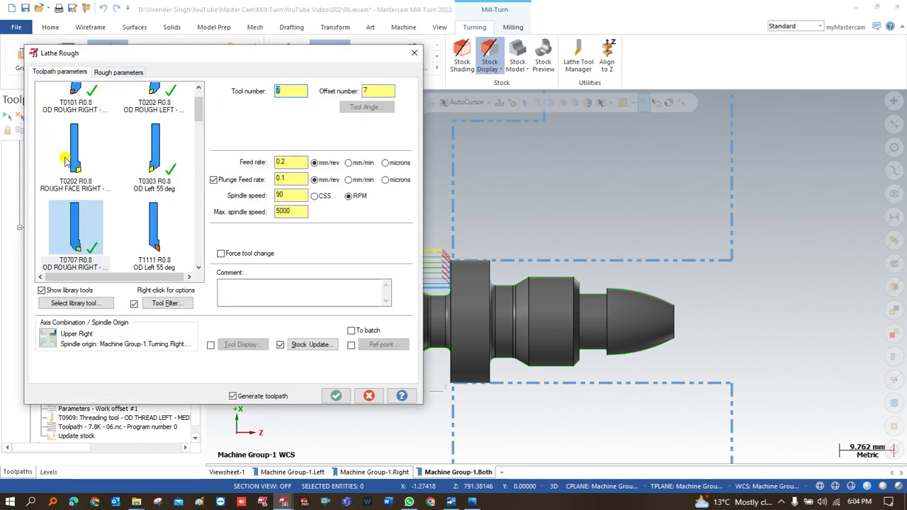
left_click(58, 338)
left_click(374, 332)
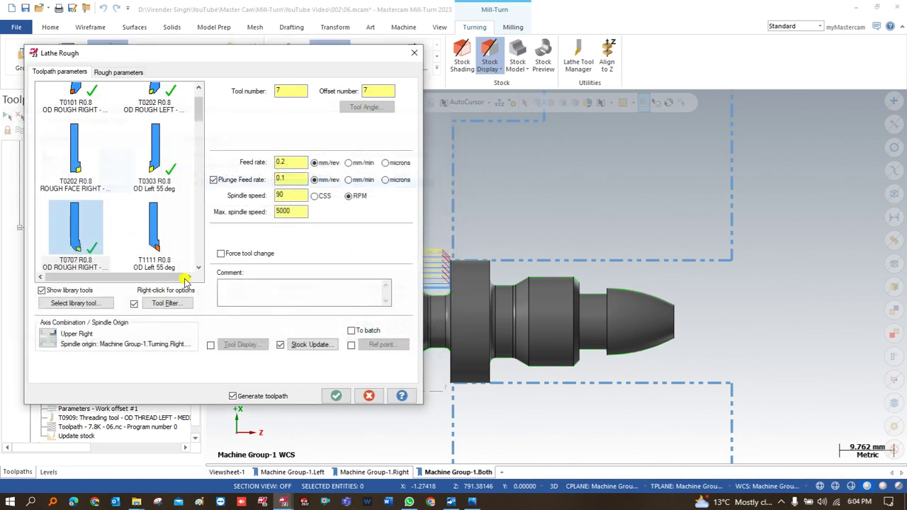
left_click(334, 395)
scroll(385, 258, "down", 2)
scroll(385, 262, "down", 1)
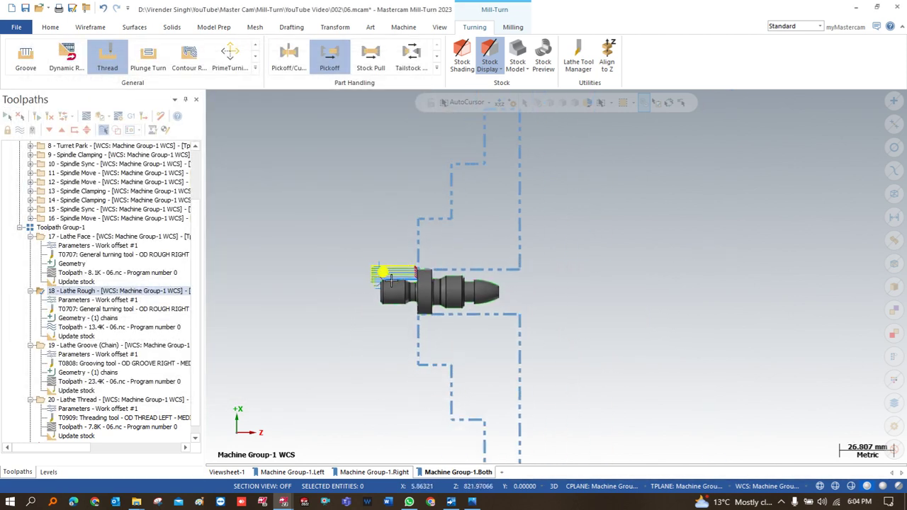
scroll(385, 269, "up", 2)
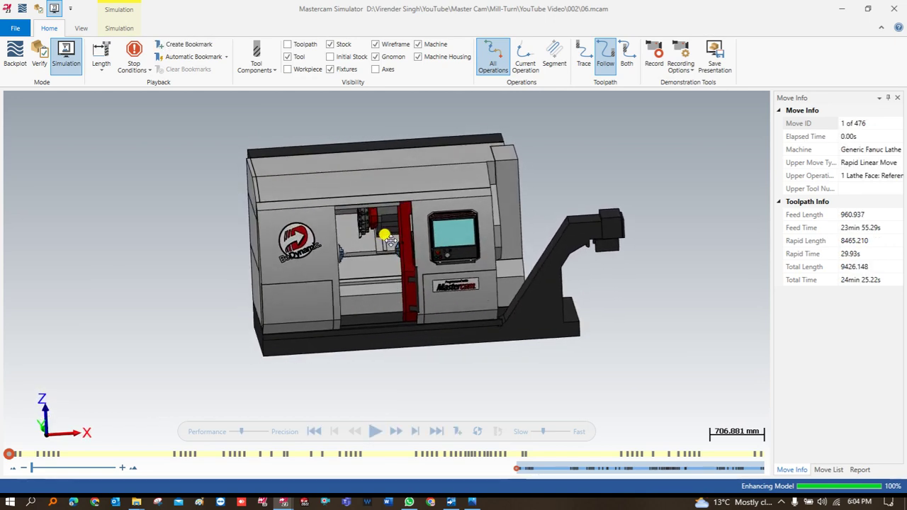
Run the machine simulation at increased speed and examine the left-spindle machining and the part transfer up close.
left_click(375, 432)
scroll(355, 251, "up", 3)
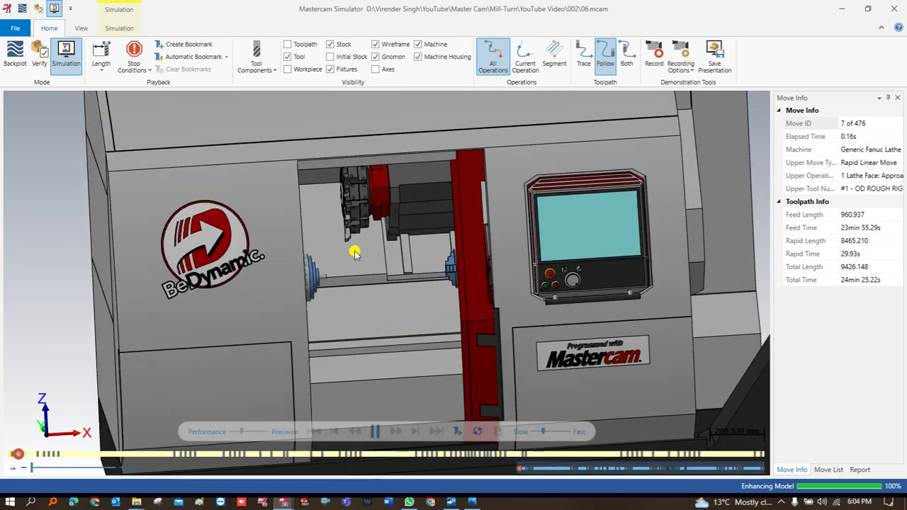
scroll(355, 253, "down", 3)
middle_click_drag(354, 253, 345, 260)
scroll(345, 260, "up", 4)
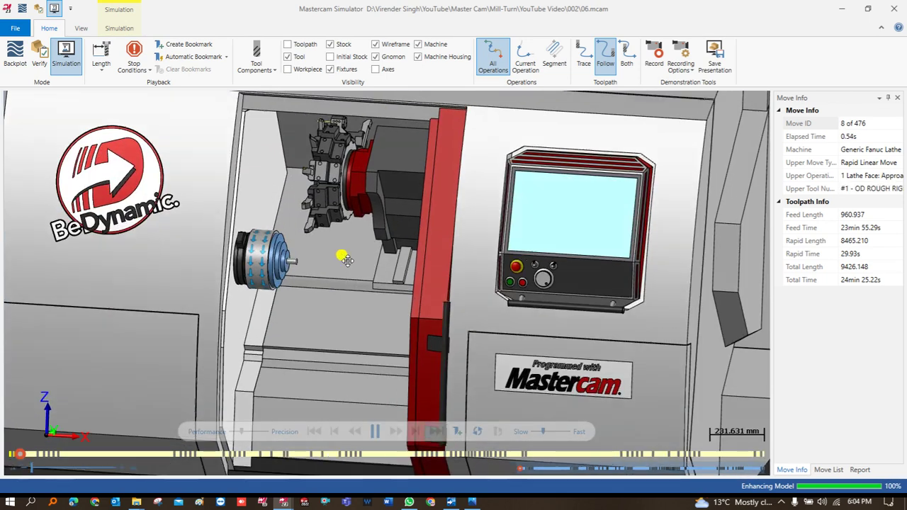
left_click_drag(542, 431, 550, 431)
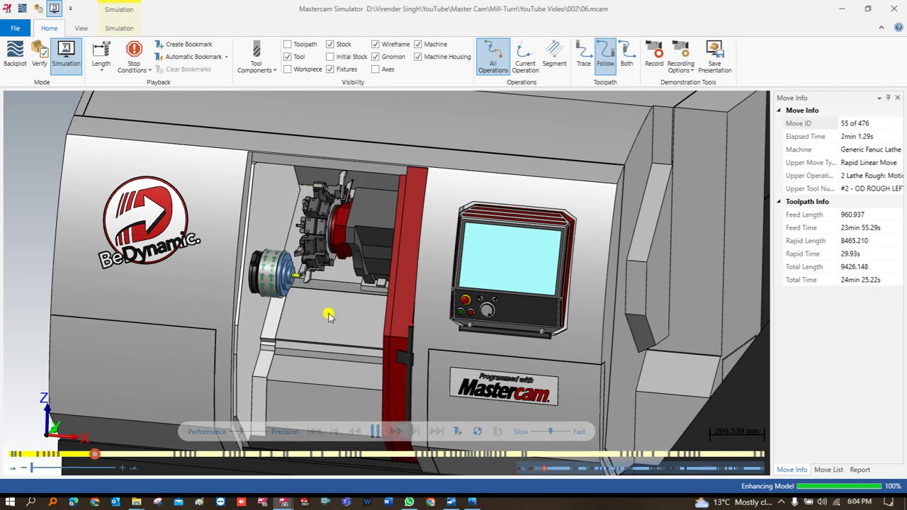
scroll(326, 314, "up", 3)
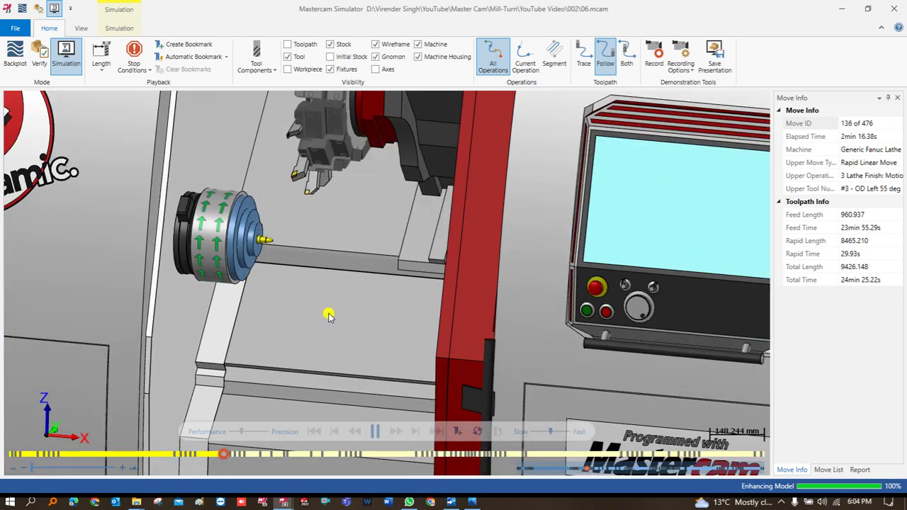
scroll(329, 316, "up", 2)
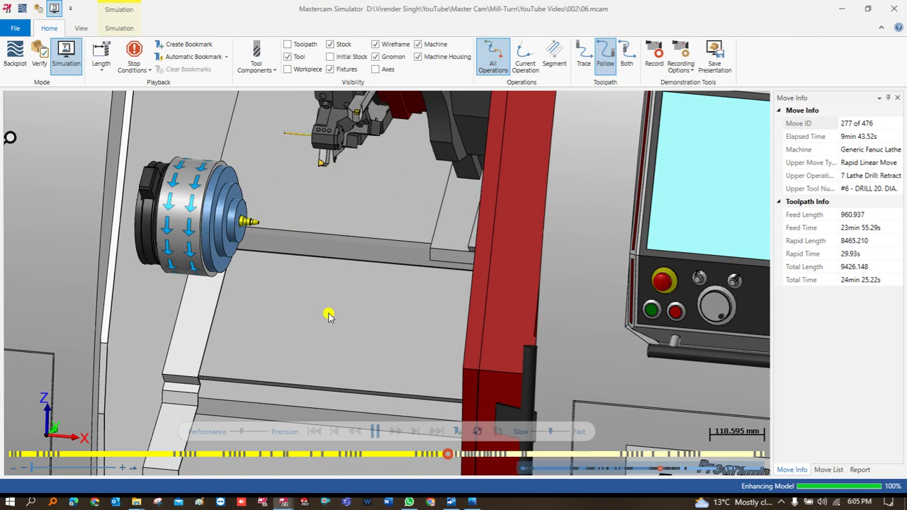
scroll(333, 313, "up", 4)
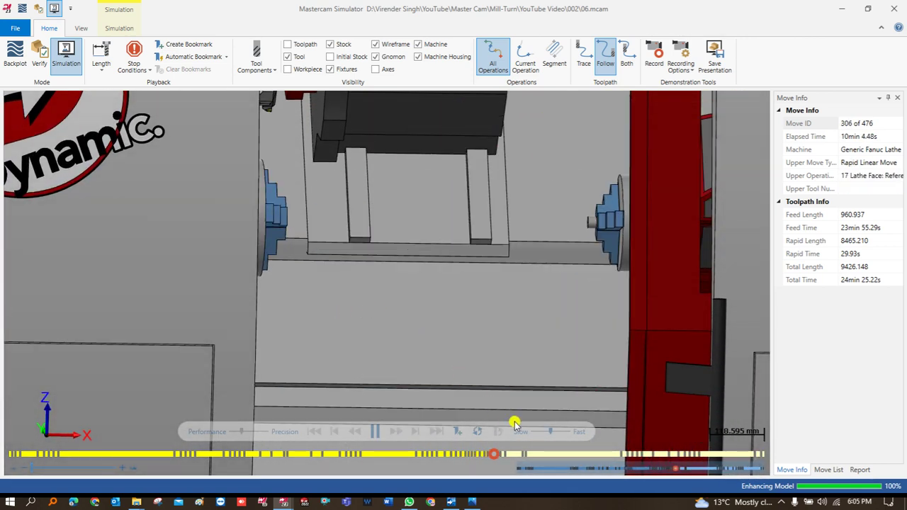
Slow the simulation down and examine the right-spindle roughing and grooving of the transferred part up close.
left_click(543, 431)
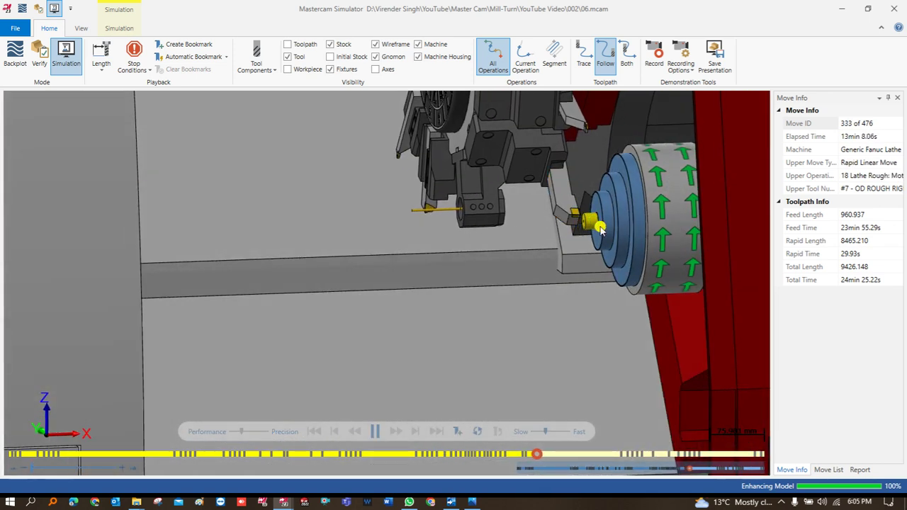
scroll(600, 227, "up", 1)
scroll(601, 224, "up", 1)
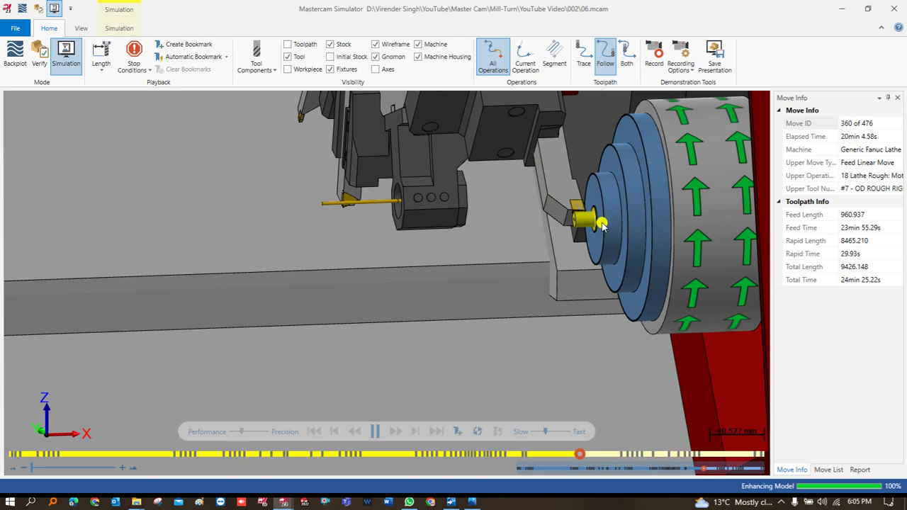
scroll(602, 224, "up", 1)
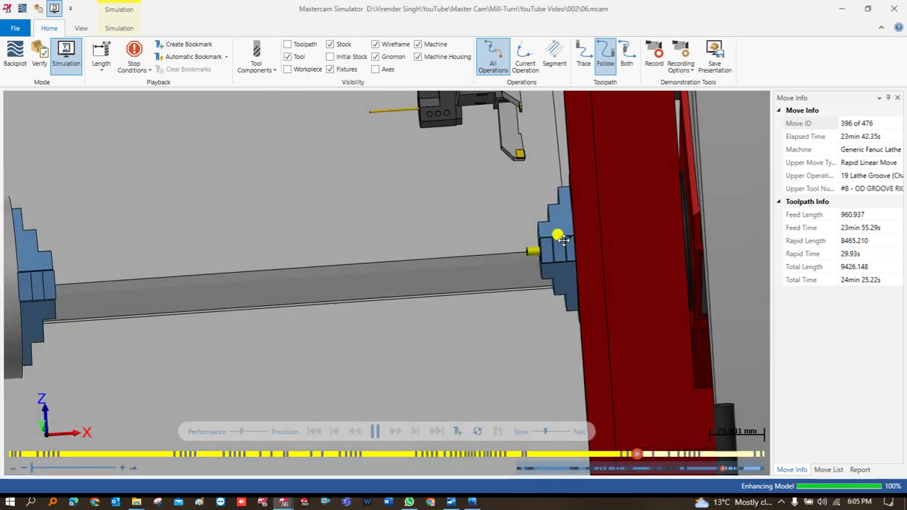
scroll(563, 243, "up", 3)
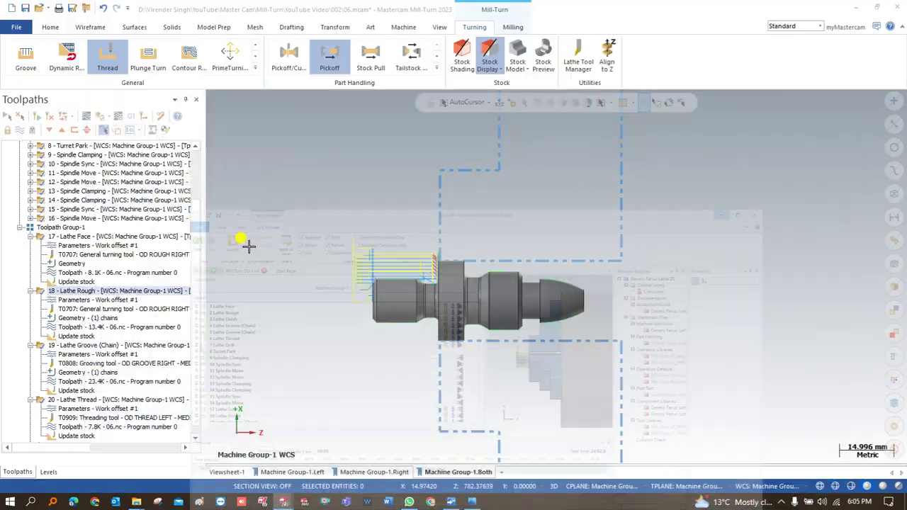
Recheck the Lathe Thread operation's axis combination without changing it and view the parts on both spindles.
left_click(106, 399)
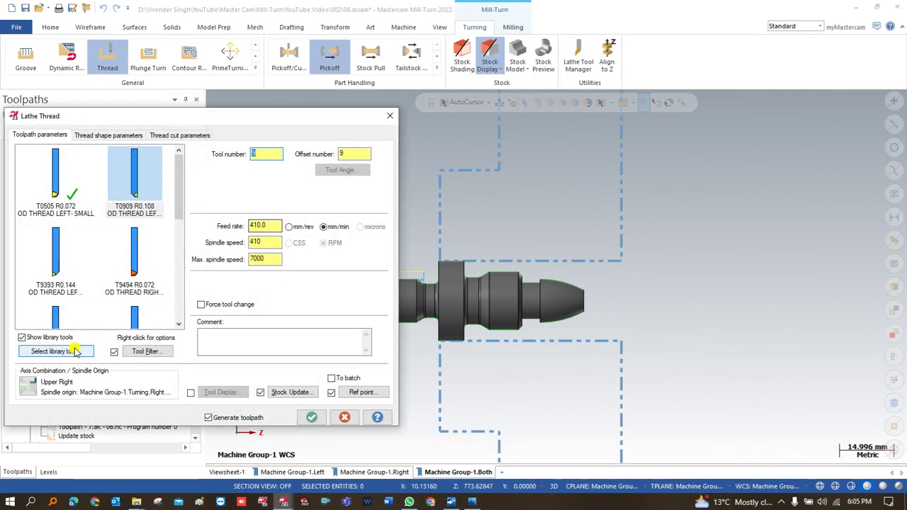
left_click(28, 371)
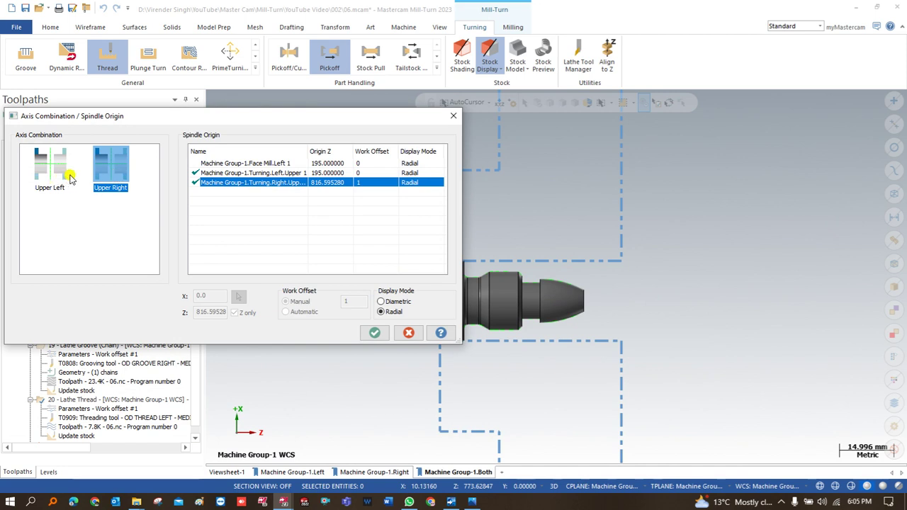
left_click(454, 115)
left_click(390, 120)
right_click(380, 132)
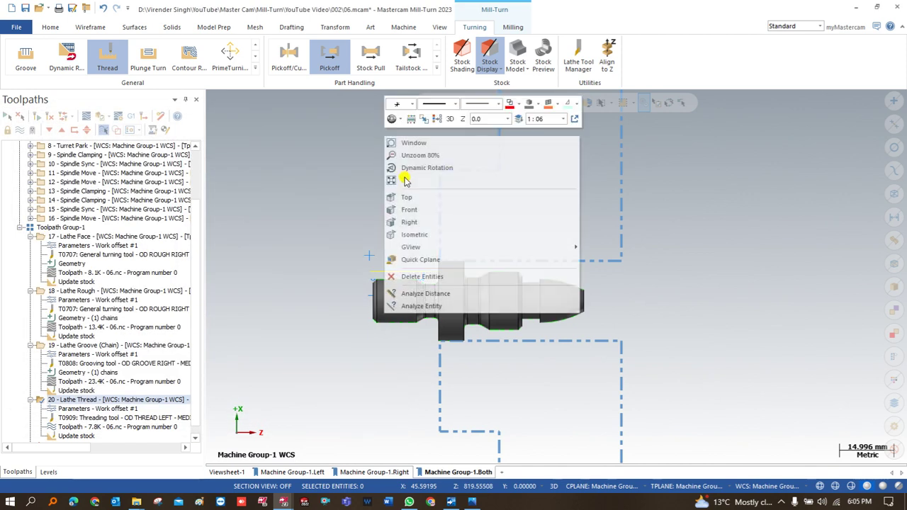
left_click(405, 178)
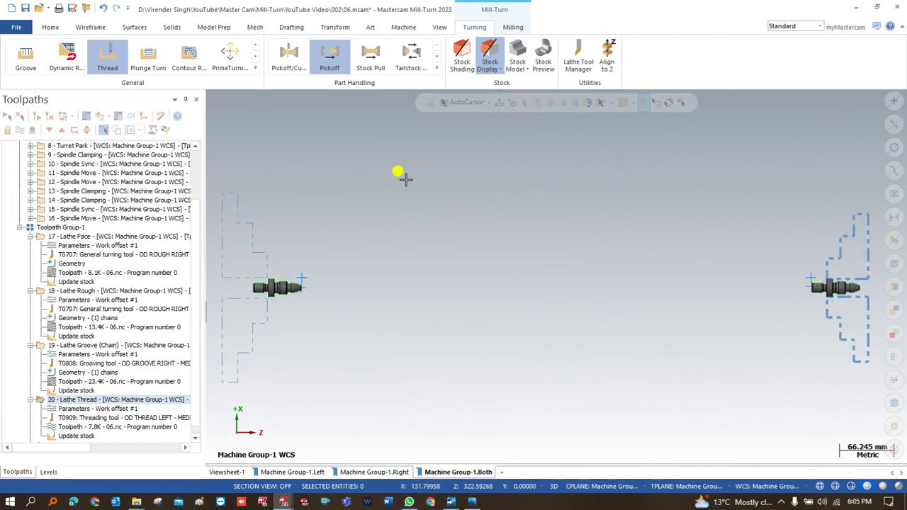